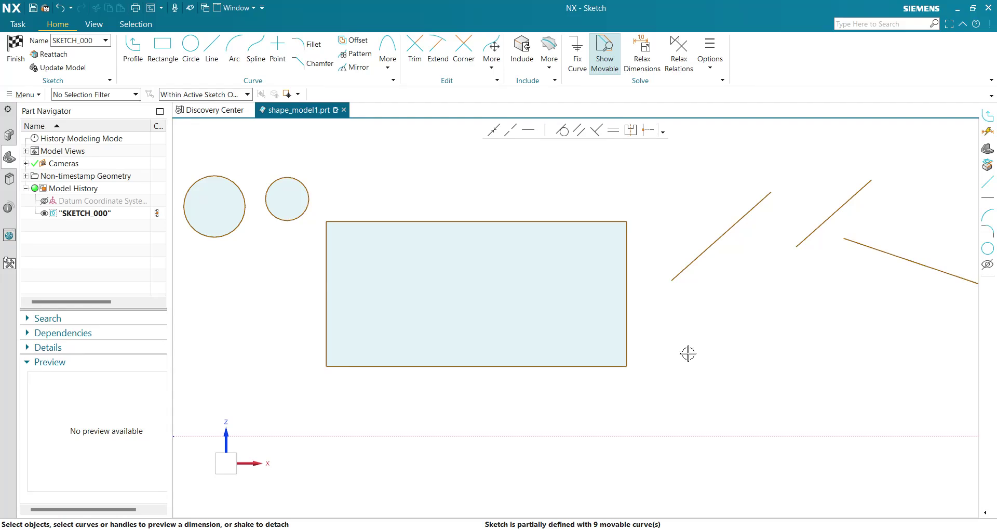
Frame the shapes and make the small circle's centre coincident with the rectangle's top-left corner
scroll(688, 353, down, 1)
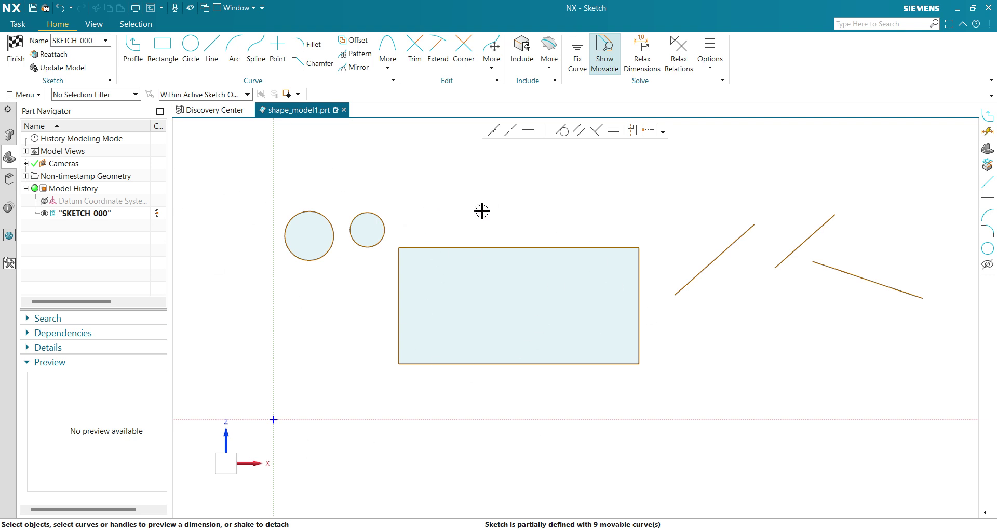
scroll(351, 222, up, 1)
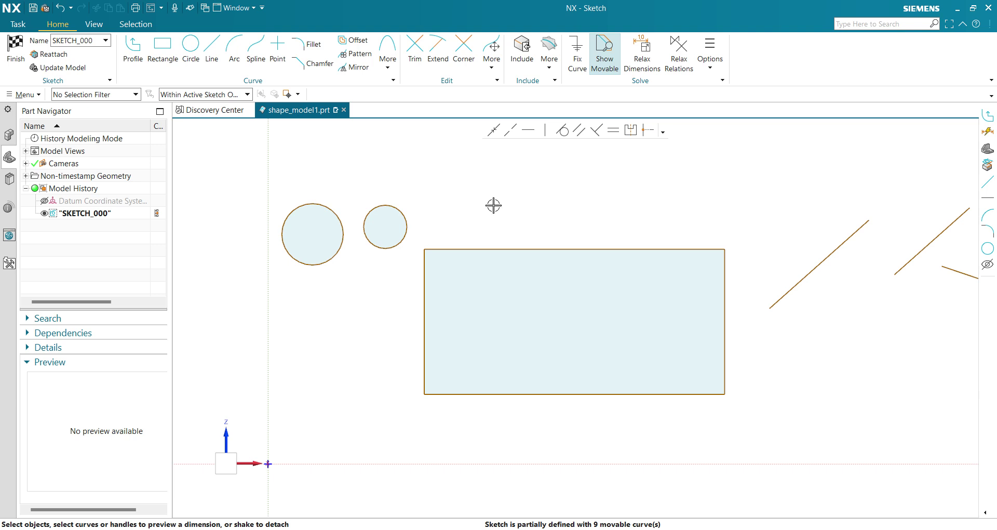
mouse_move(494, 205)
shift+middle_down()
mouse_move(574, 214)
mouse_move(547, 216)
shift+middle_up()
scroll(516, 206, up, 1)
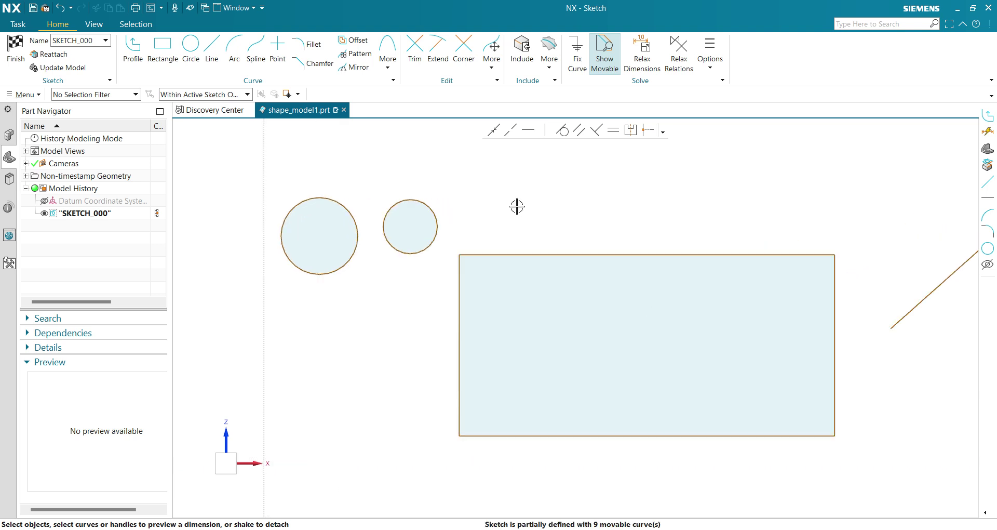
scroll(465, 203, down, 1)
scroll(476, 204, up, 1)
shift+middle_drag(476, 204, 465, 189)
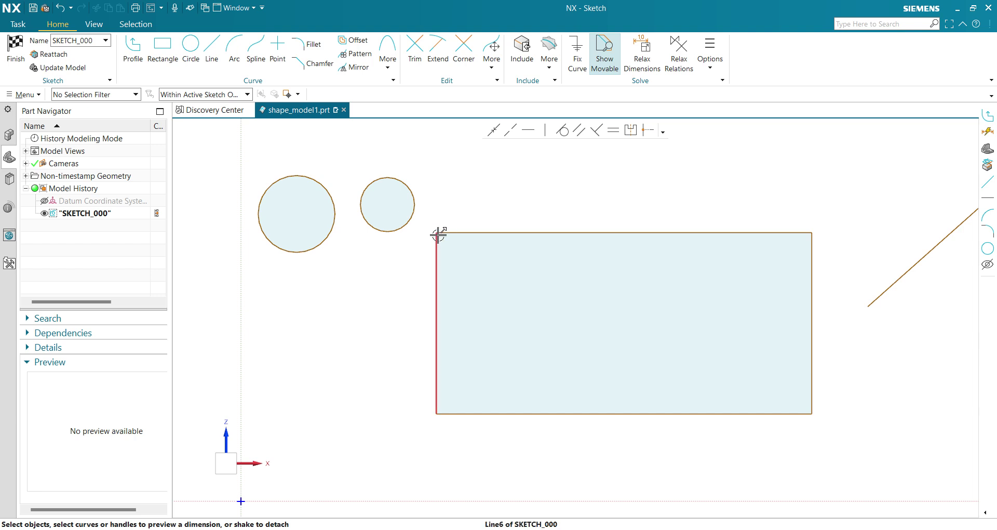
click(494, 130)
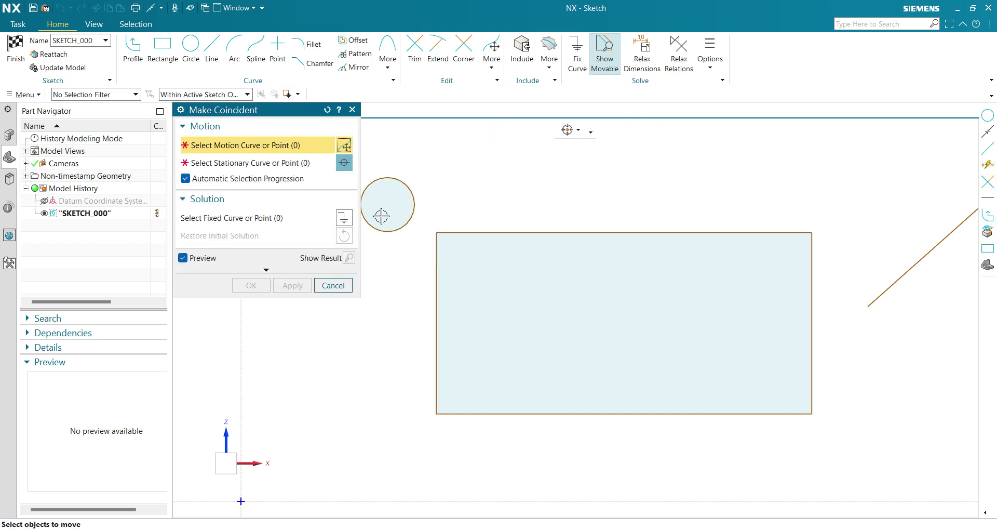
click(387, 204)
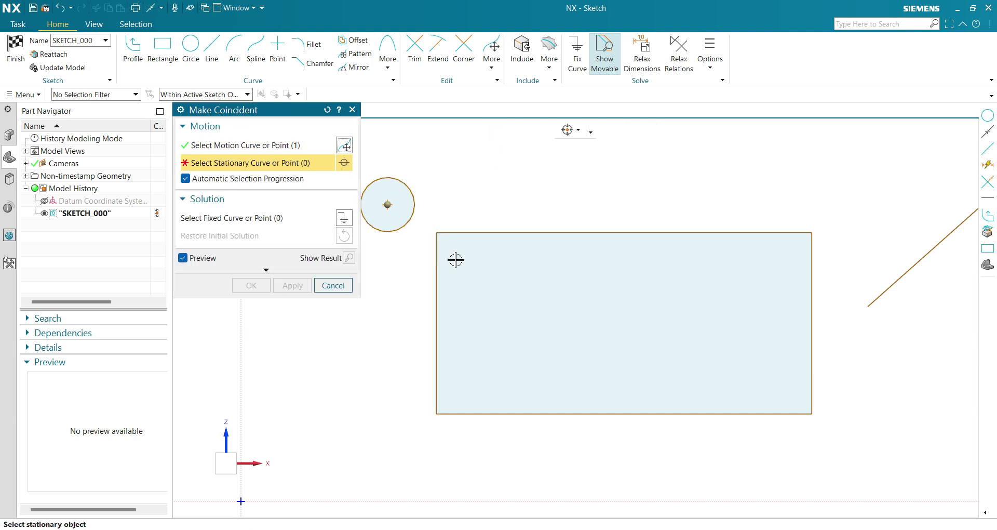
click(435, 232)
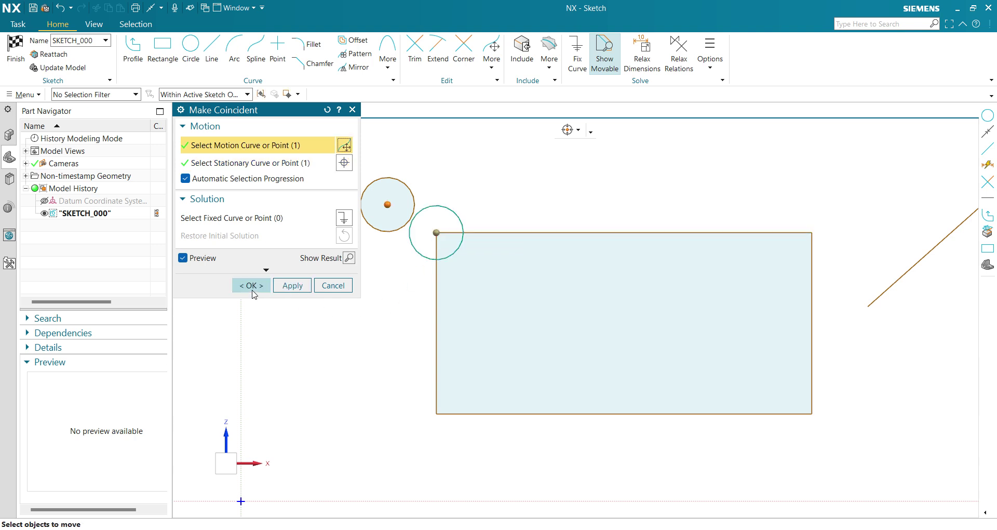
click(250, 285)
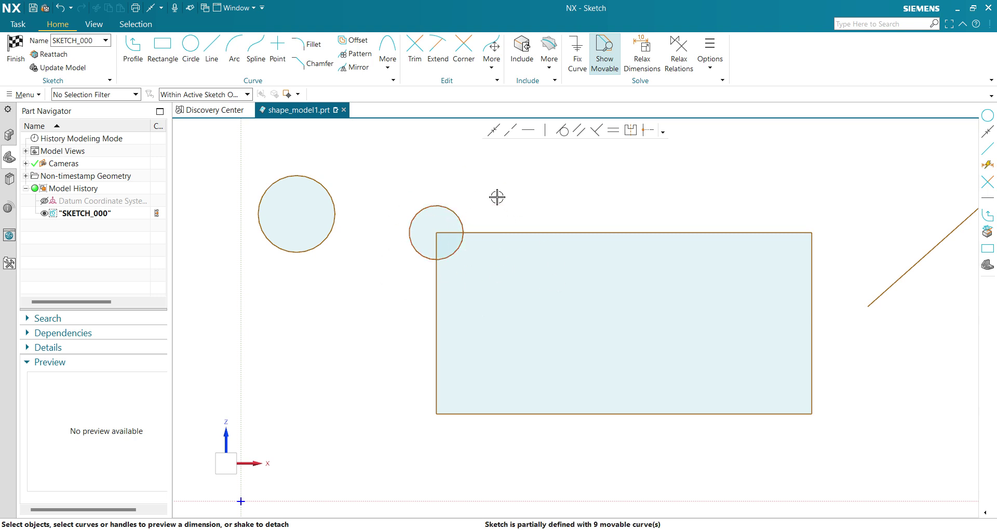
Drag the small ⌀34.1 circle so the rectangle follows, then select it to inspect its coincident relation
mouse_move(455, 213)
mouse_down()
mouse_move(501, 225)
mouse_move(494, 270)
mouse_move(428, 164)
mouse_move(543, 198)
mouse_move(557, 254)
mouse_move(481, 214)
mouse_up()
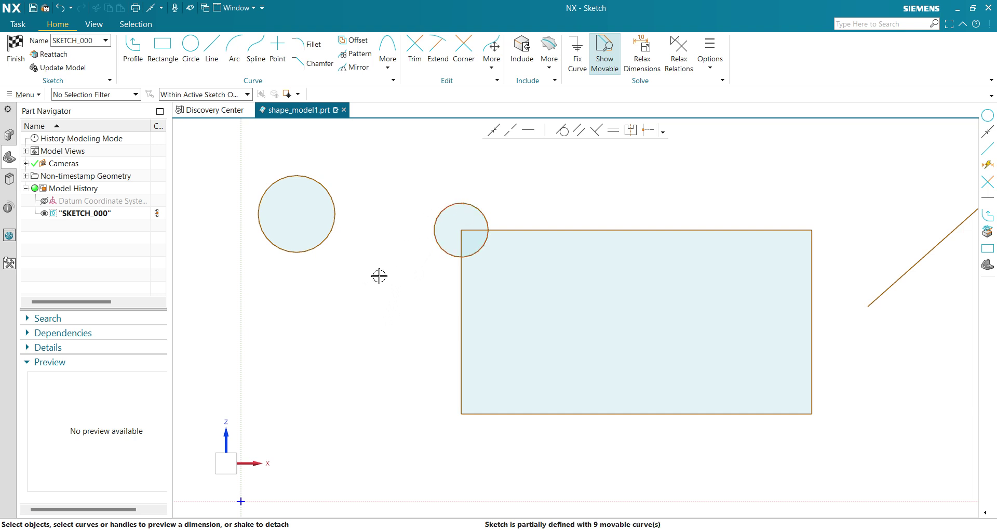
click(459, 205)
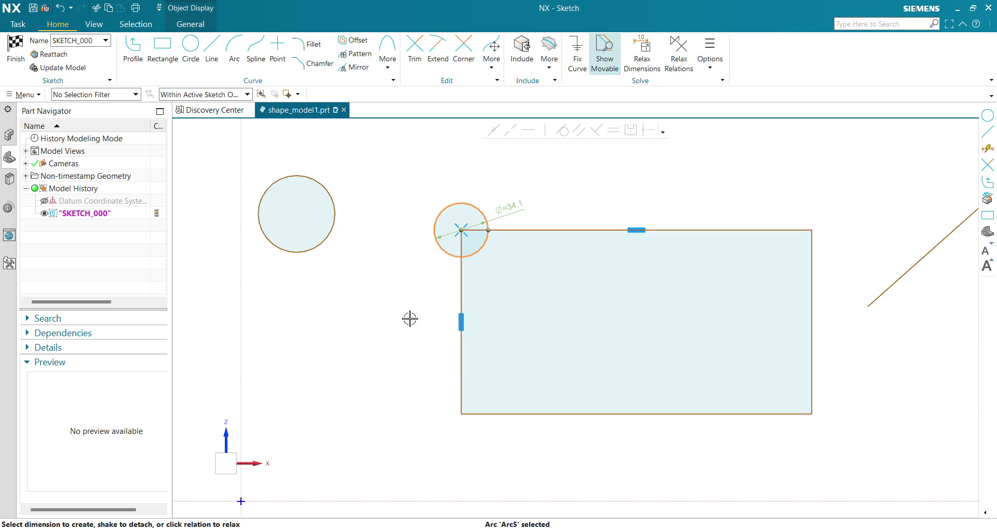
Relax the circle-to-corner coincident relation and drag the small circle above-left of the rectangle
click(452, 239)
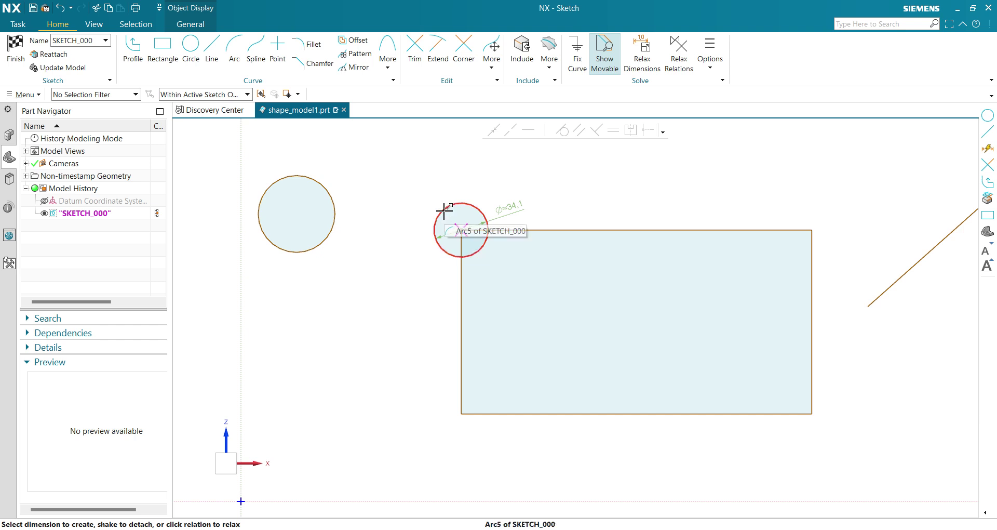
drag(444, 211, 399, 188)
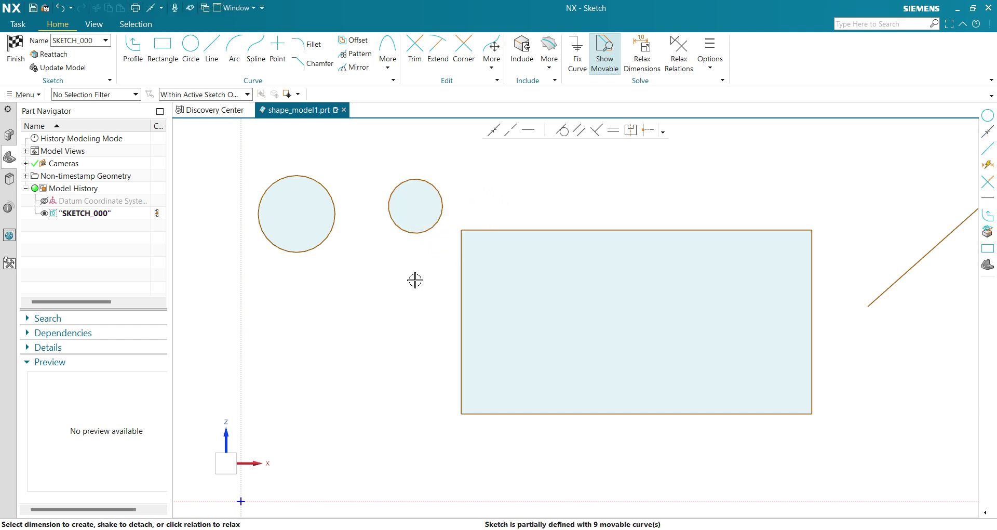
click(443, 203)
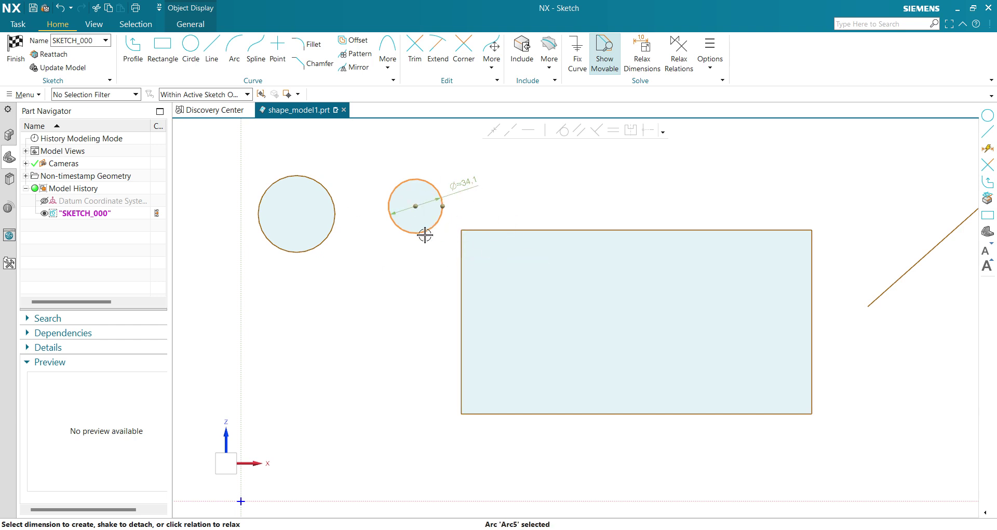
key(Escape)
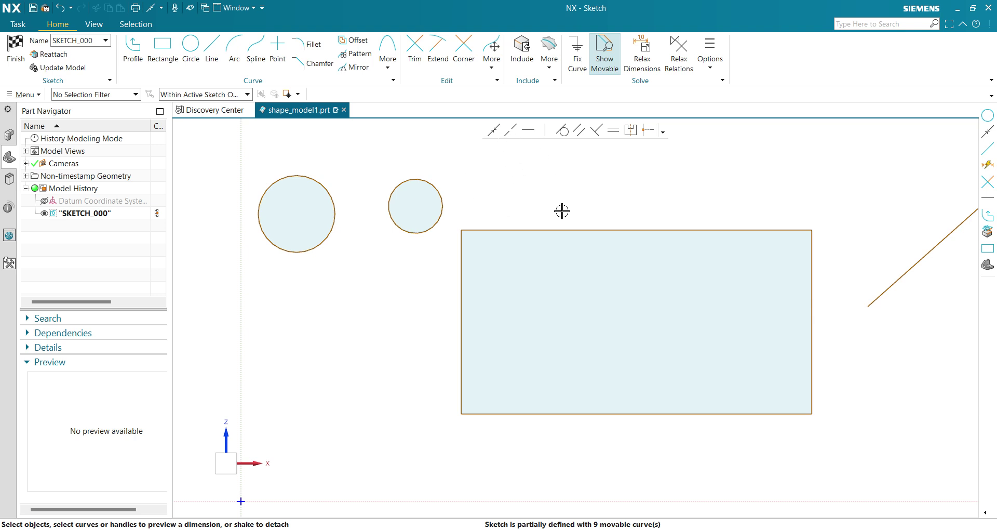
Make the left slanted line collinear with the lower-right line, then drag the pair upward
scroll(556, 198, down, 5)
scroll(668, 223, up, 3)
shift+middle_drag(706, 251, 670, 332)
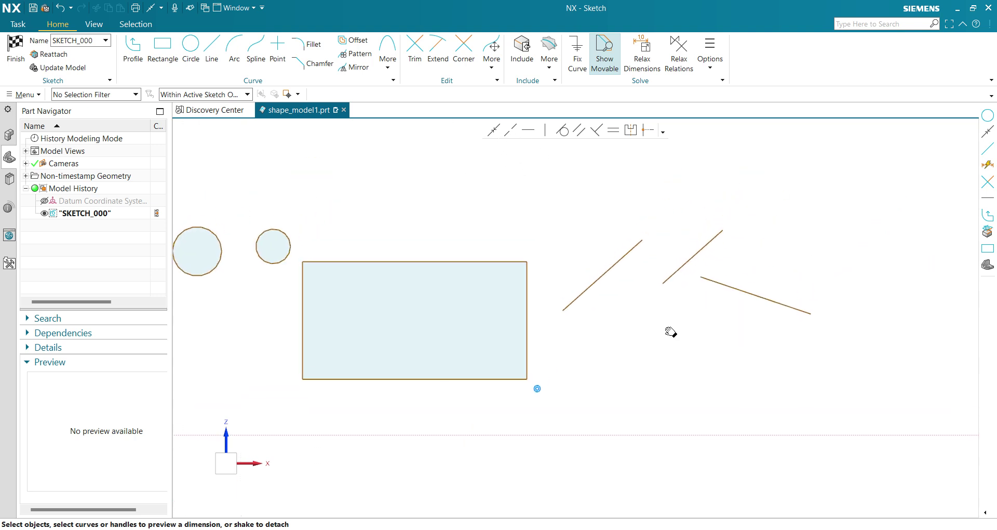
click(511, 130)
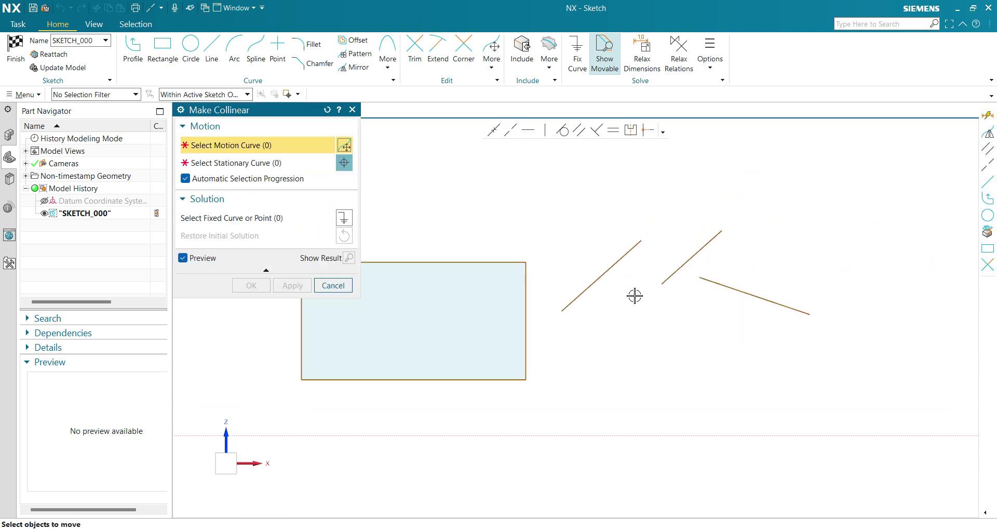
click(619, 260)
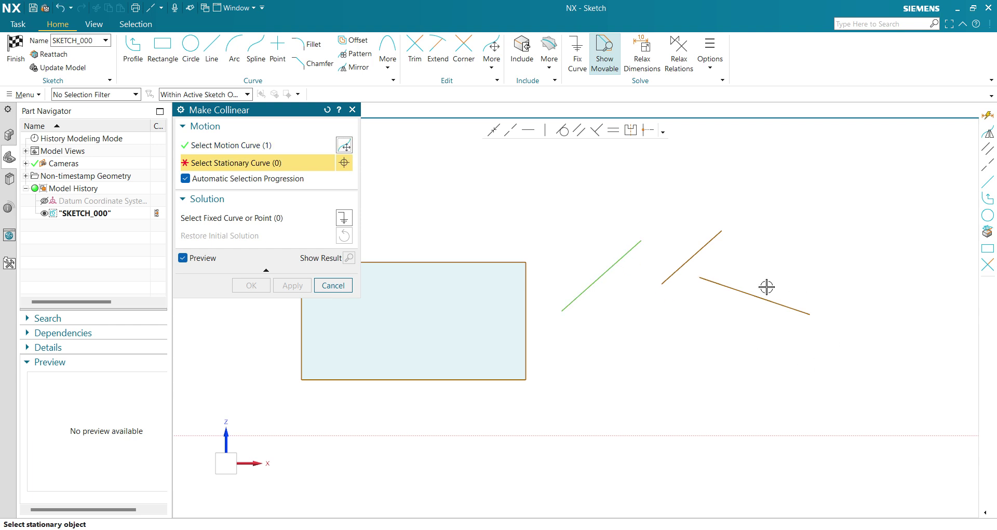
click(736, 289)
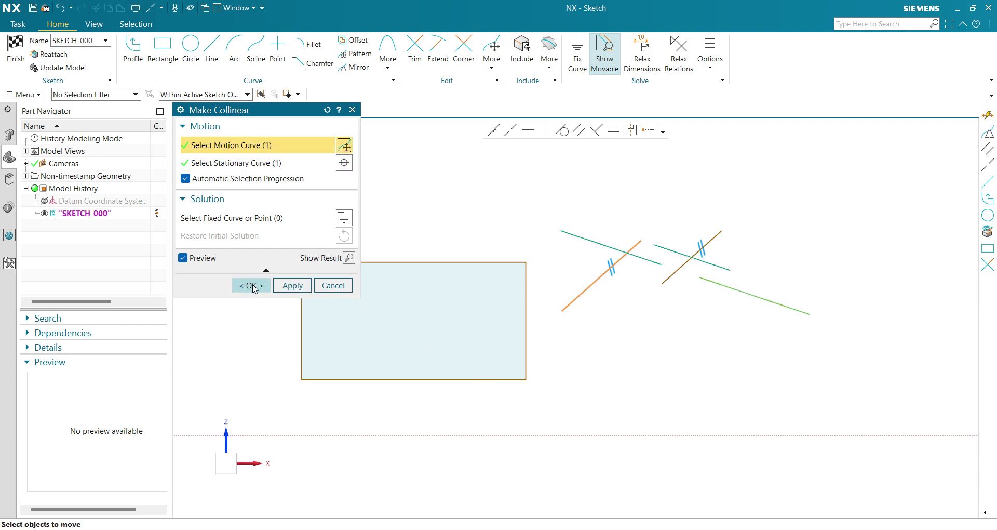
click(251, 285)
mouse_move(630, 261)
mouse_down()
mouse_move(639, 234)
mouse_move(623, 302)
mouse_move(641, 229)
mouse_move(619, 280)
mouse_move(687, 222)
mouse_move(684, 209)
mouse_up()
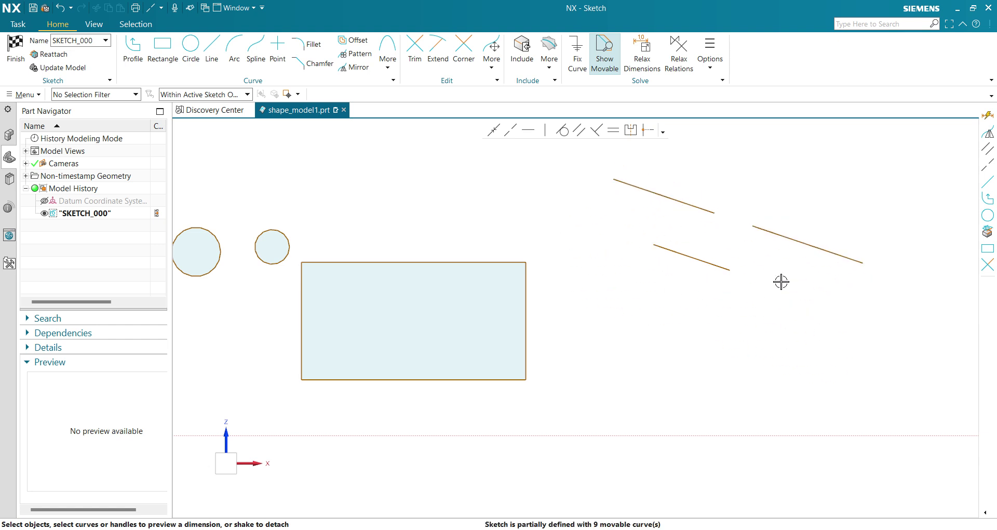
Relax the lower-right line's collinear relation and move that line lower in the sketch
click(650, 191)
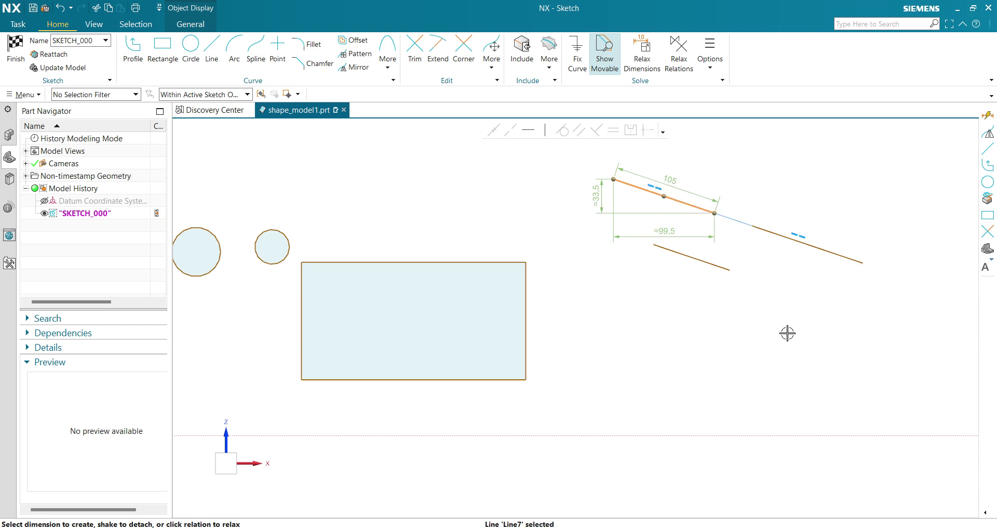
click(801, 276)
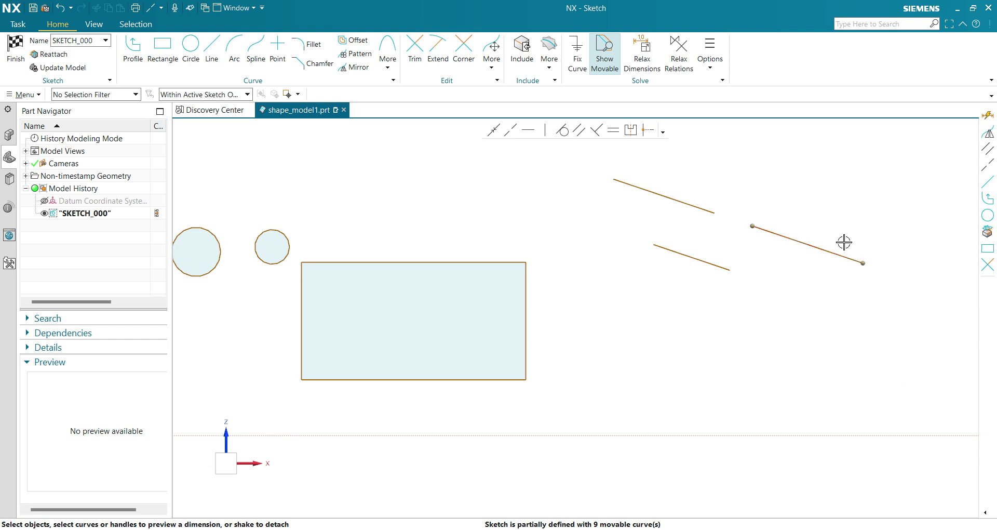
click(784, 236)
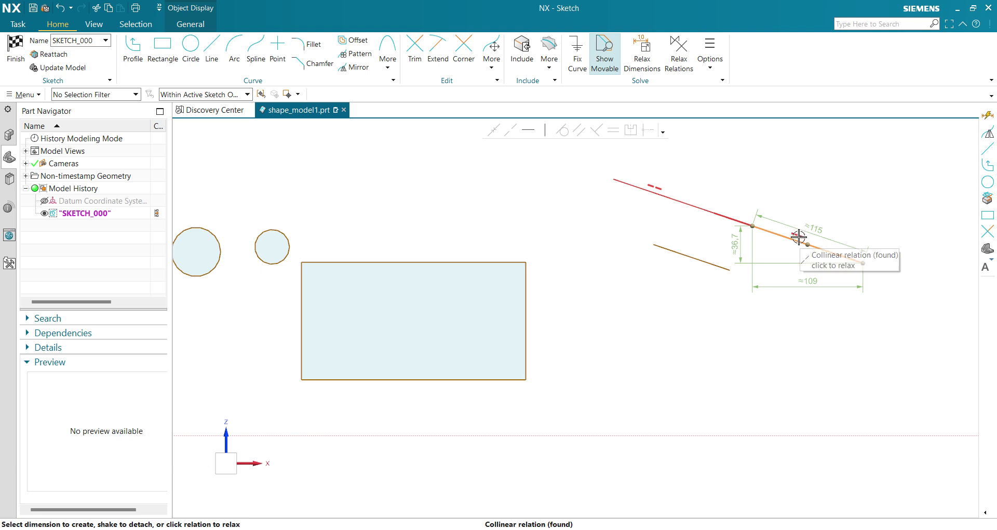
click(798, 236)
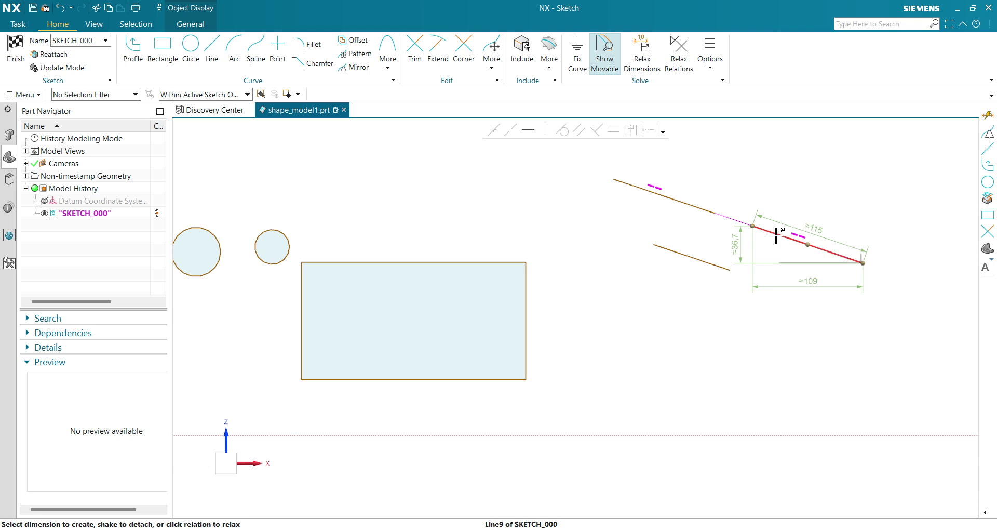
drag(777, 236, 755, 322)
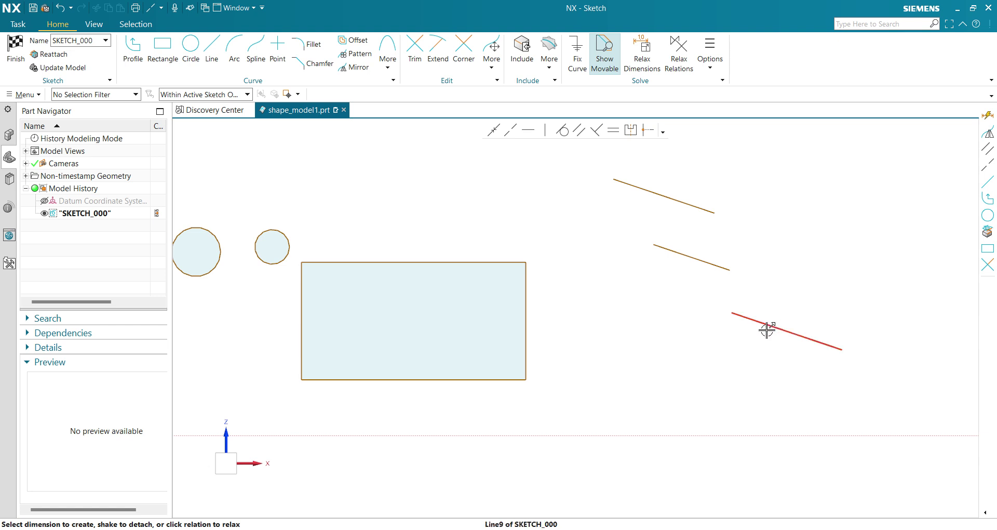
click(782, 325)
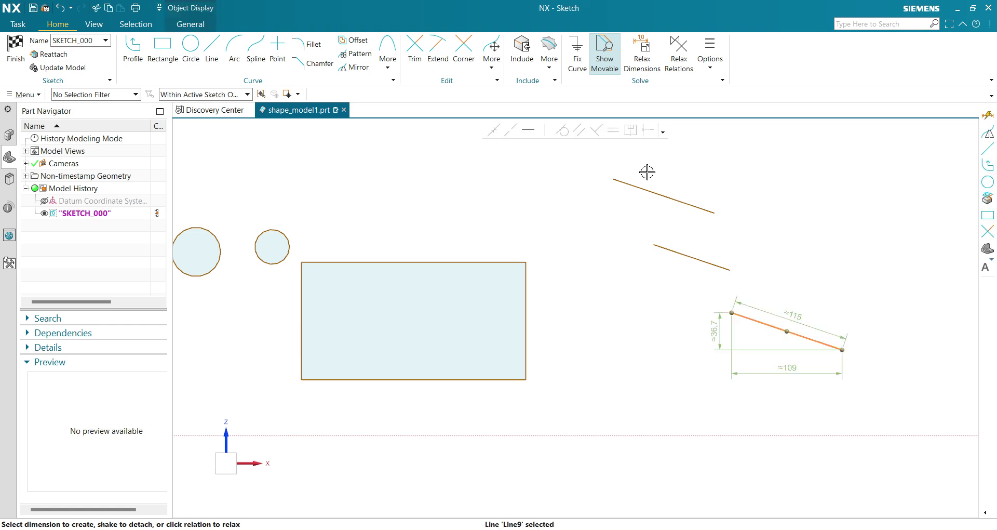
Apply Make Horizontal with the upper line selected so the slanted lines become horizontal
click(601, 267)
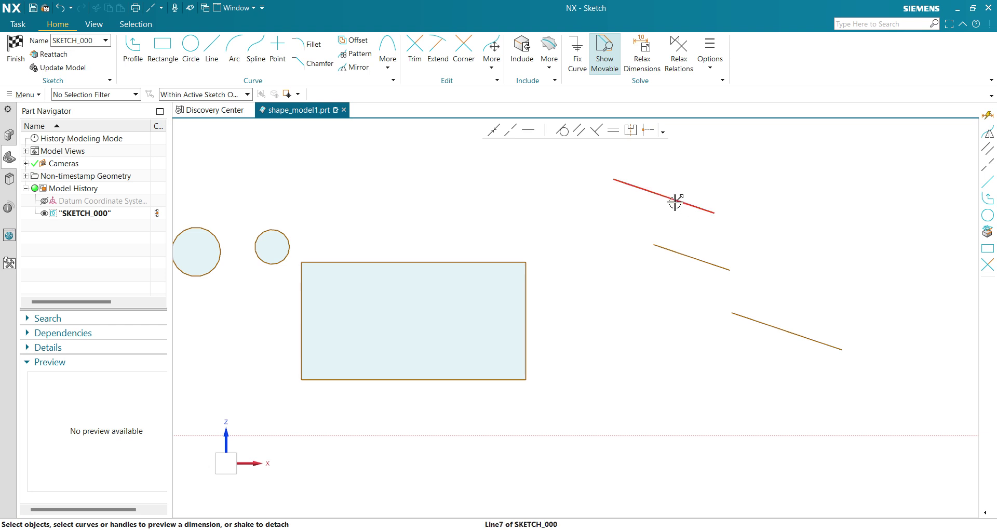
click(653, 194)
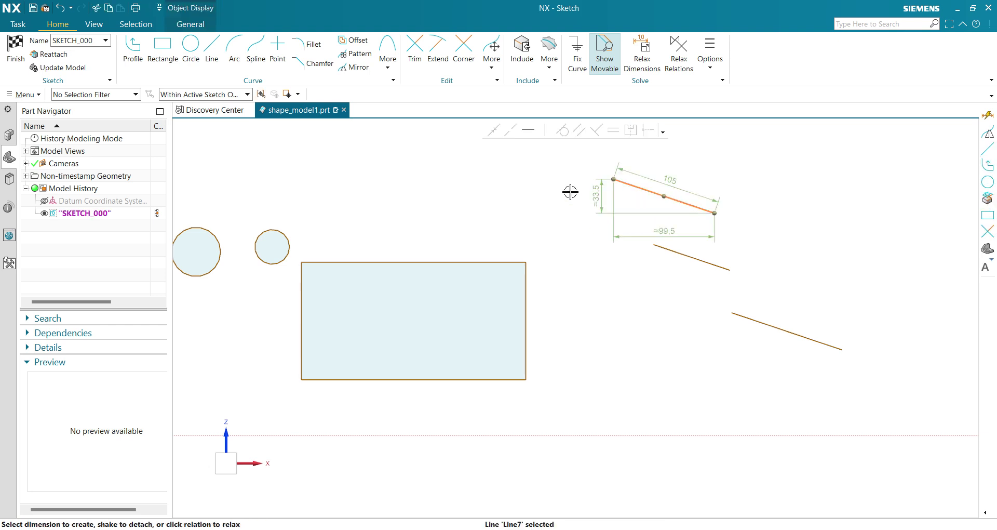
click(530, 130)
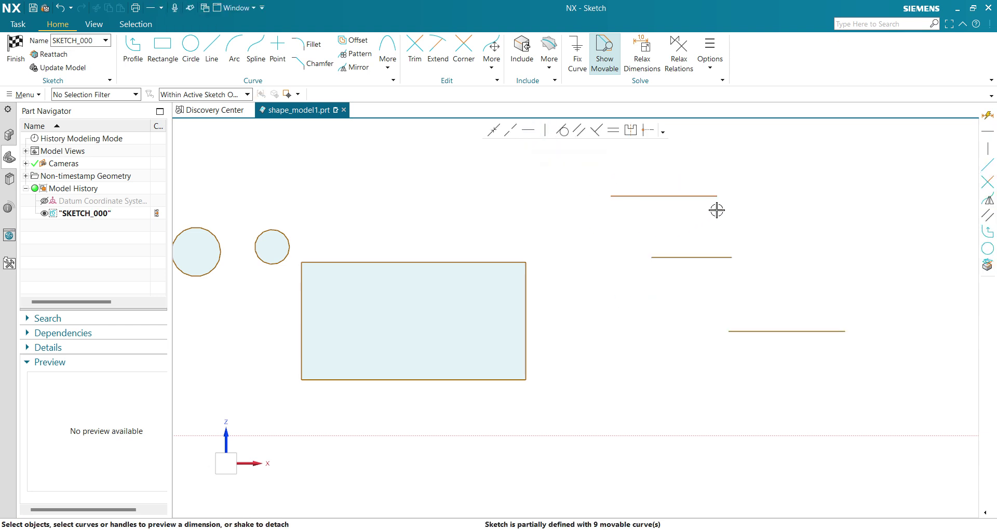
Relax the top line's Horizontal relation and lift its start point so the line slants
click(635, 197)
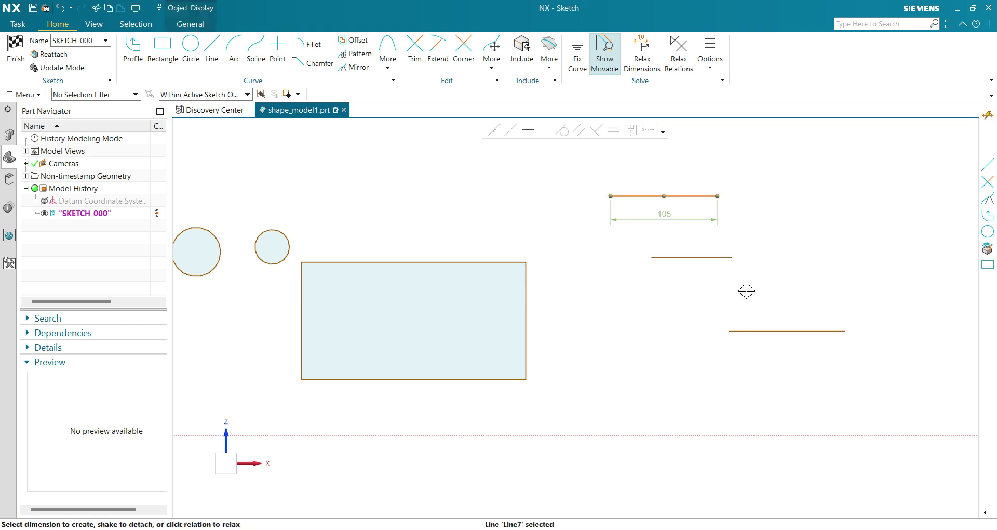
click(610, 197)
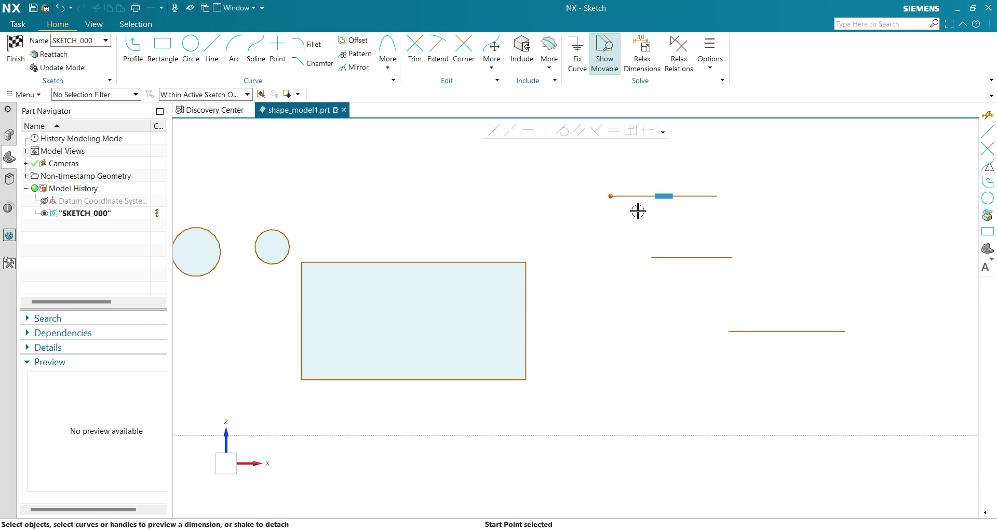
click(664, 197)
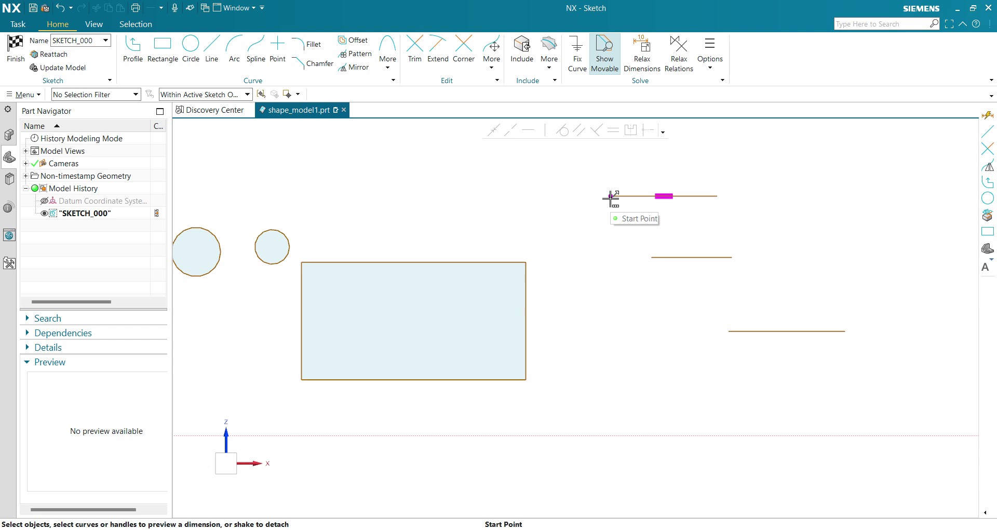
drag(611, 197, 598, 155)
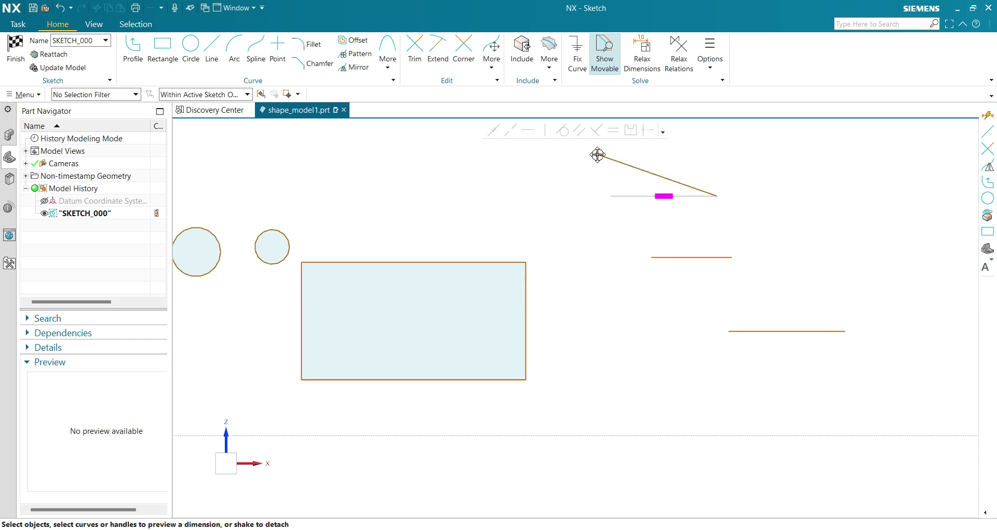
click(656, 174)
Cancel the Make Horizontal command and shift the short middle line up and left
click(807, 251)
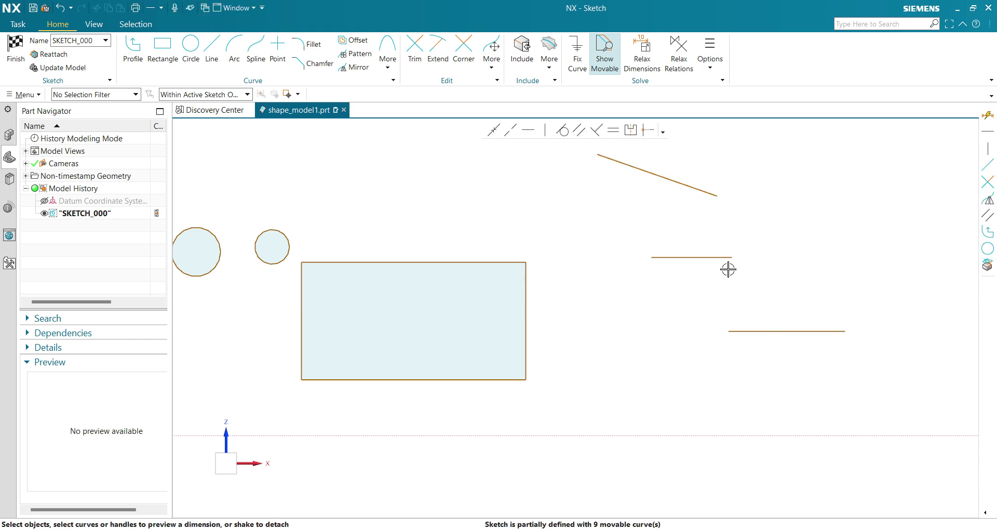
click(528, 129)
click(696, 257)
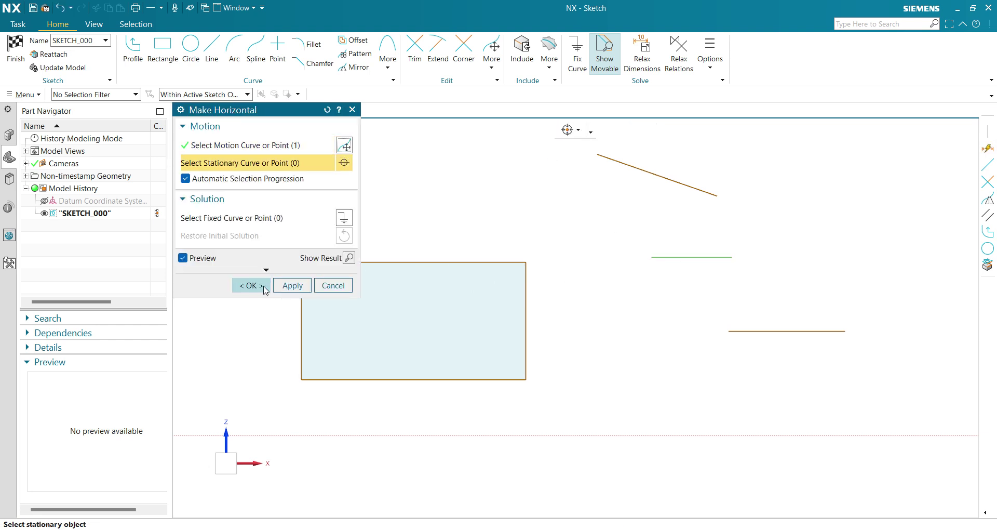
click(251, 285)
click(655, 258)
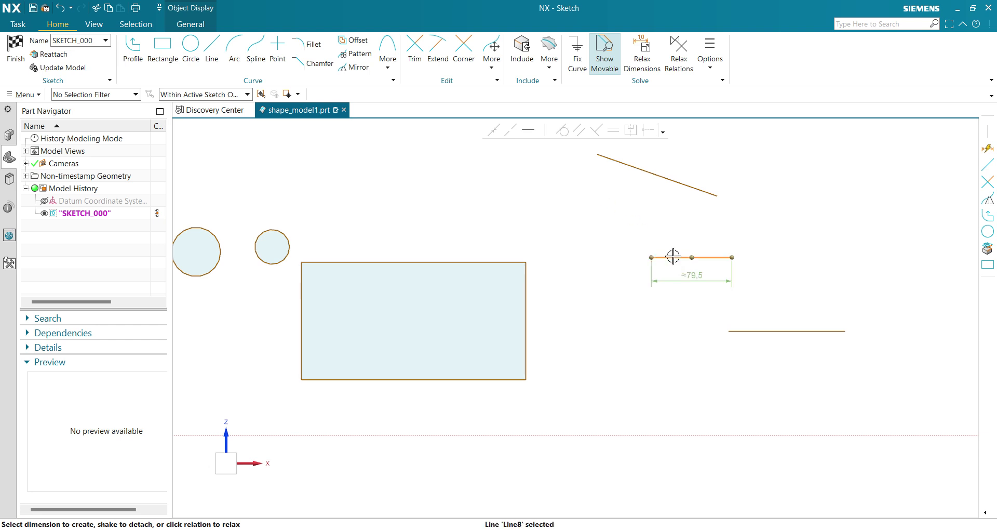
drag(668, 258, 693, 242)
Relax the short line's horizontal relation and move the line slightly lower
click(706, 242)
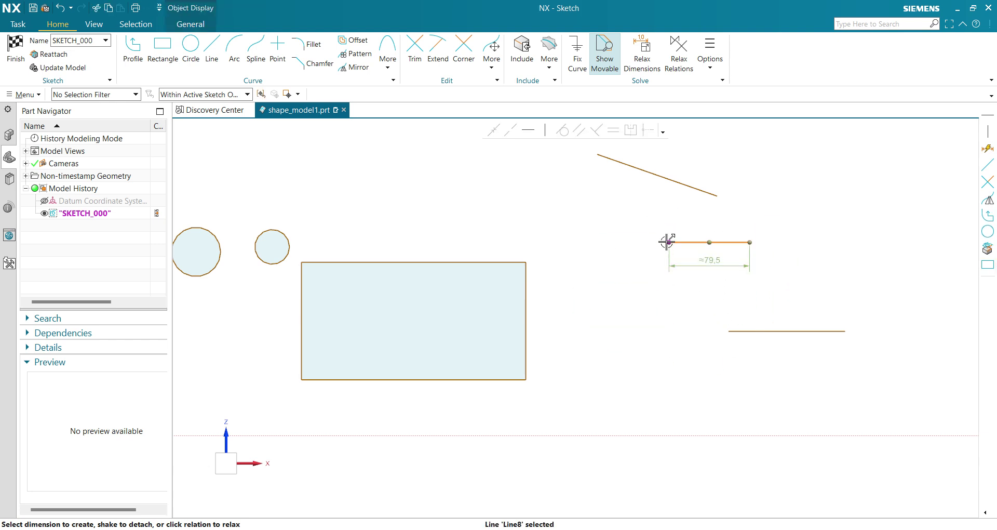
click(668, 242)
click(708, 243)
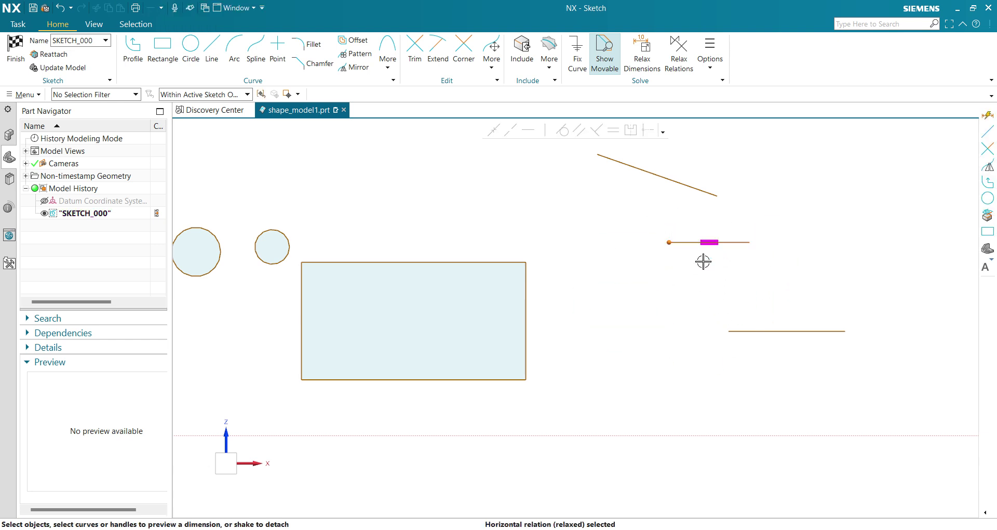
drag(671, 243, 681, 275)
Relax the short line's horizontal relation again and raise its start point to slant it
click(709, 273)
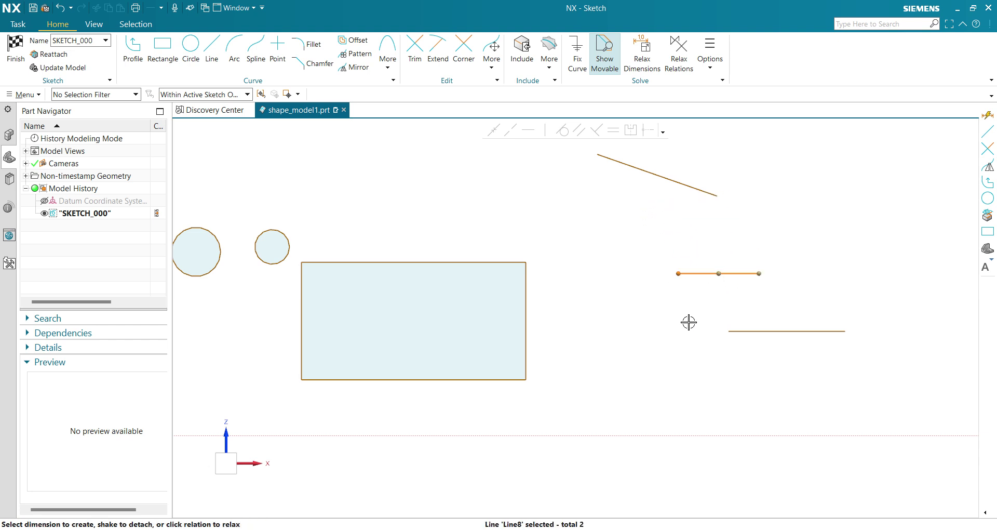
key(Escape)
click(681, 276)
click(678, 274)
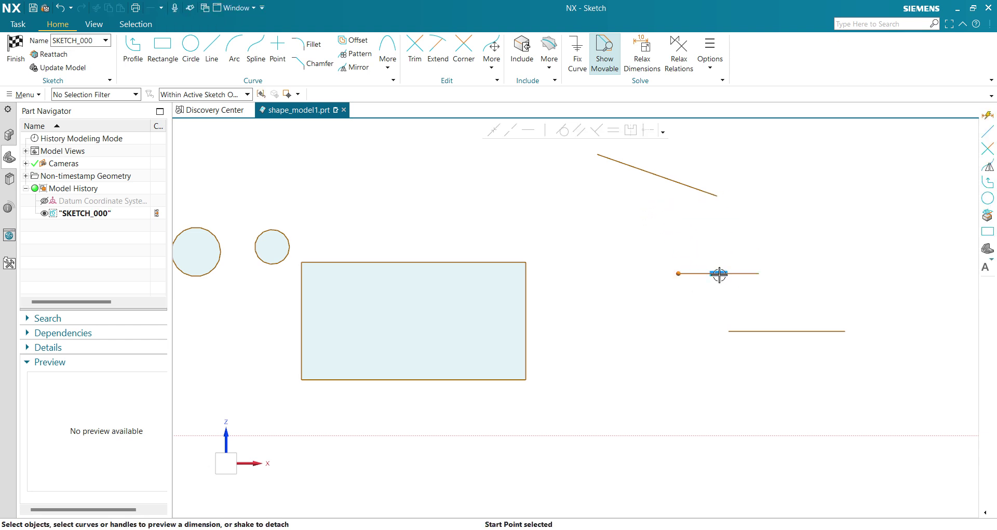
click(719, 273)
drag(673, 250, 646, 225)
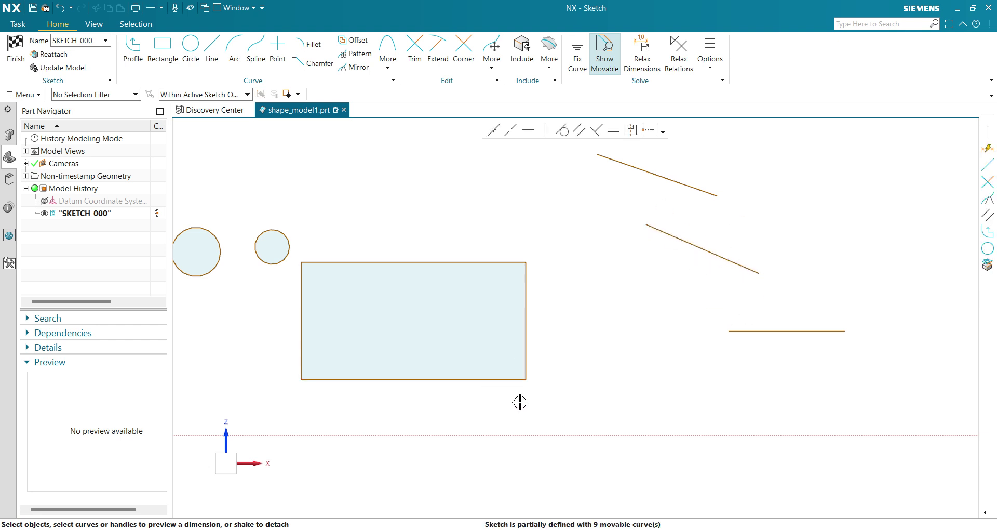
scroll(567, 242, down, 2)
Move the small circle up to the top-left and pull the large circle off the rectangle's edge
scroll(547, 263, up, 2)
shift+middle_drag(548, 263, 694, 271)
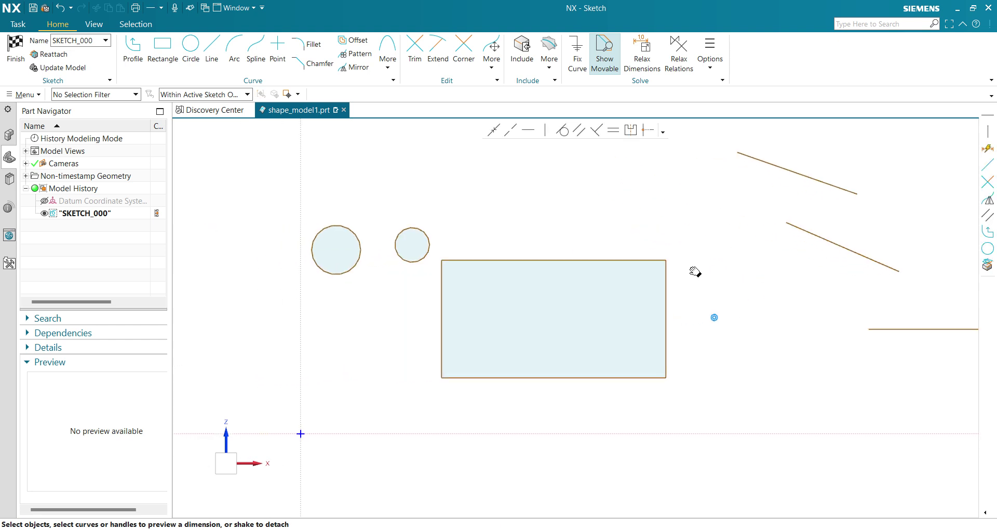
click(351, 240)
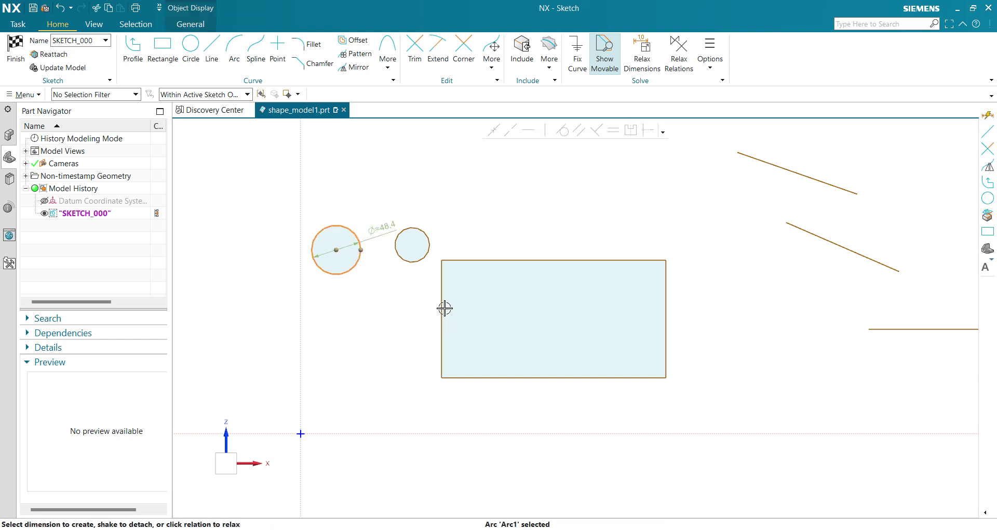
click(441, 295)
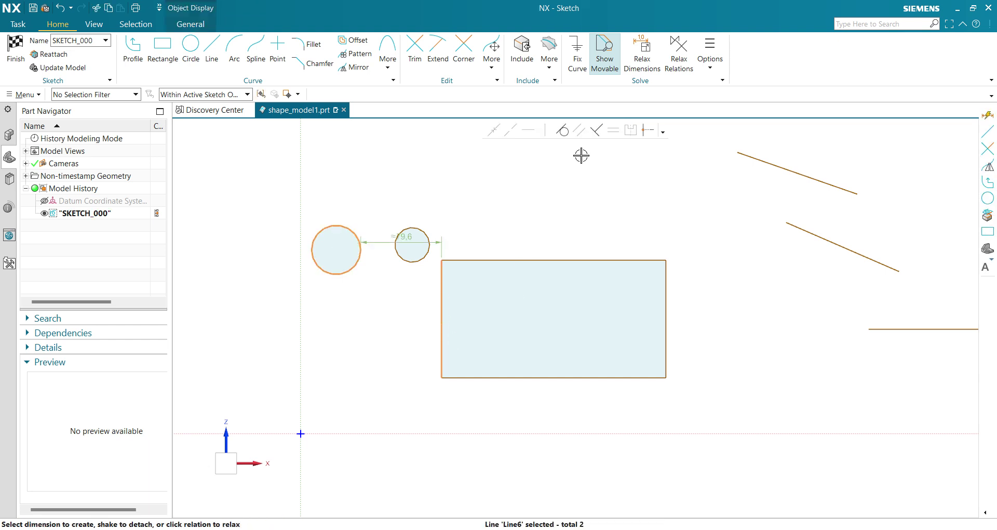
click(563, 130)
drag(409, 254, 334, 171)
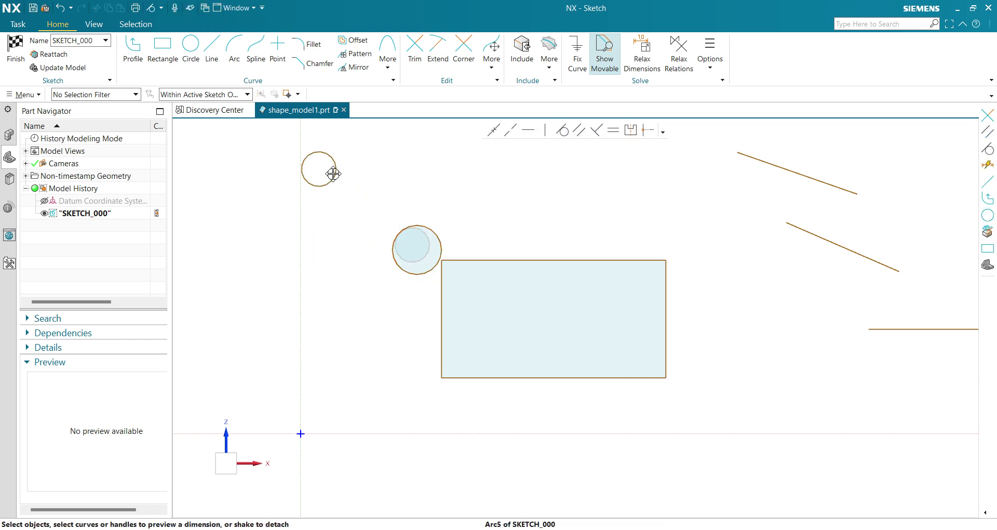
drag(422, 238, 432, 285)
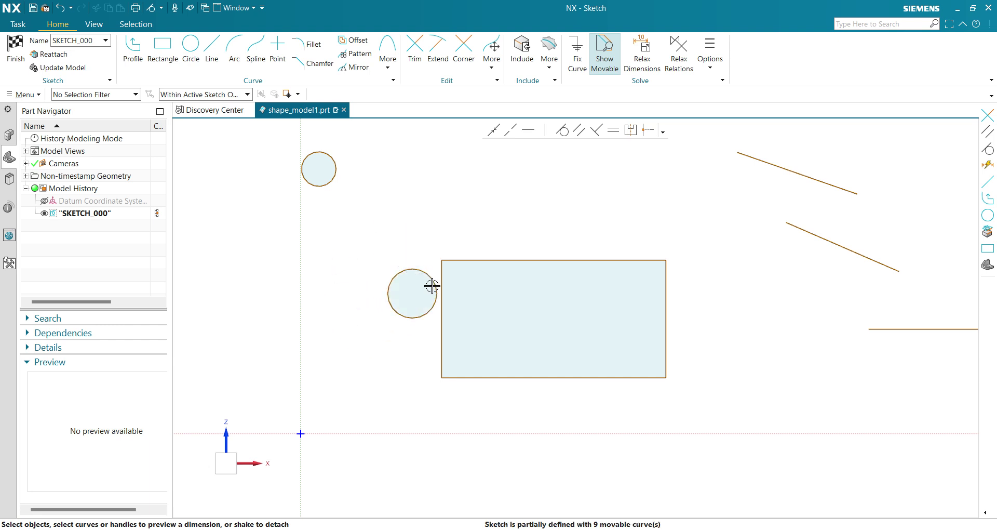
Make the large circle tangent to the rectangle's left edge
click(563, 130)
click(422, 274)
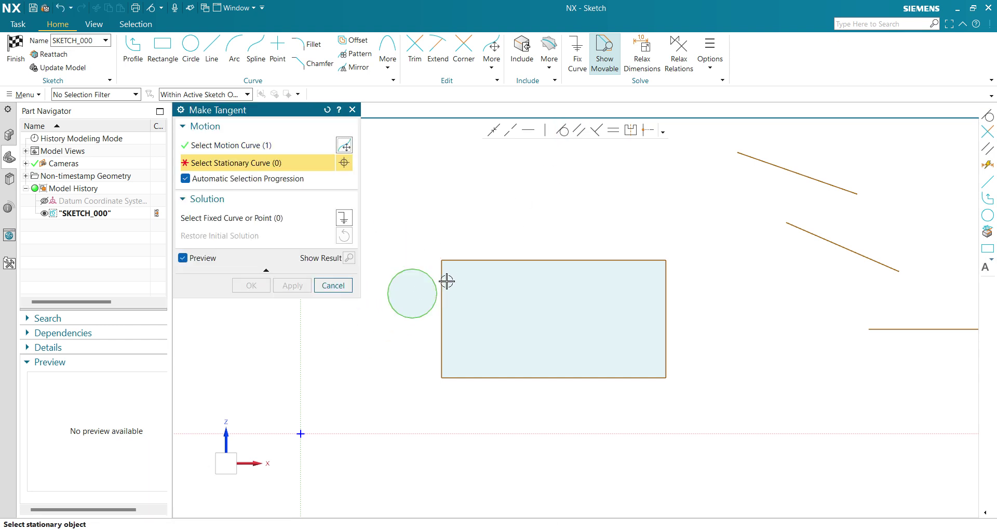
click(442, 278)
click(251, 287)
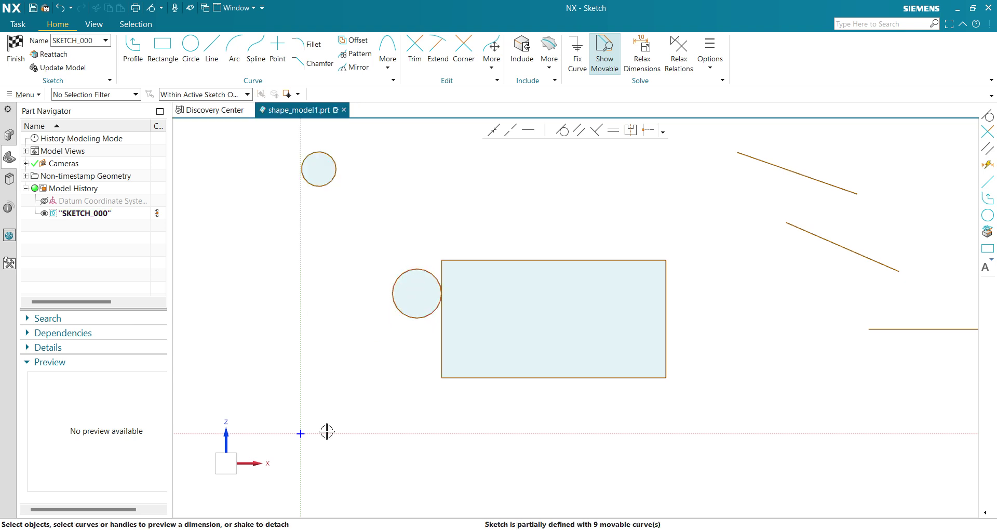
Slide the circle along the edge, then relax its tangency and drag it down-left away from the rectangle
drag(400, 316, 375, 314)
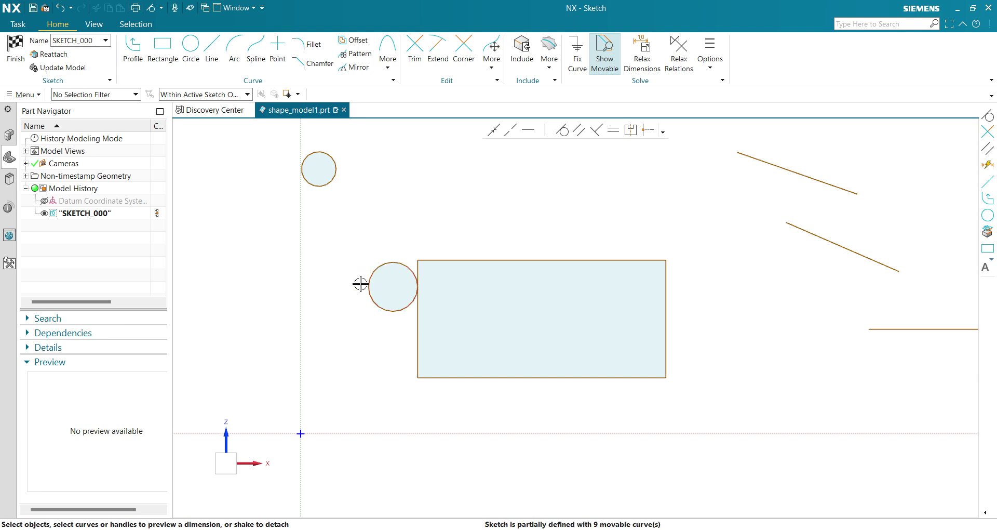
click(392, 263)
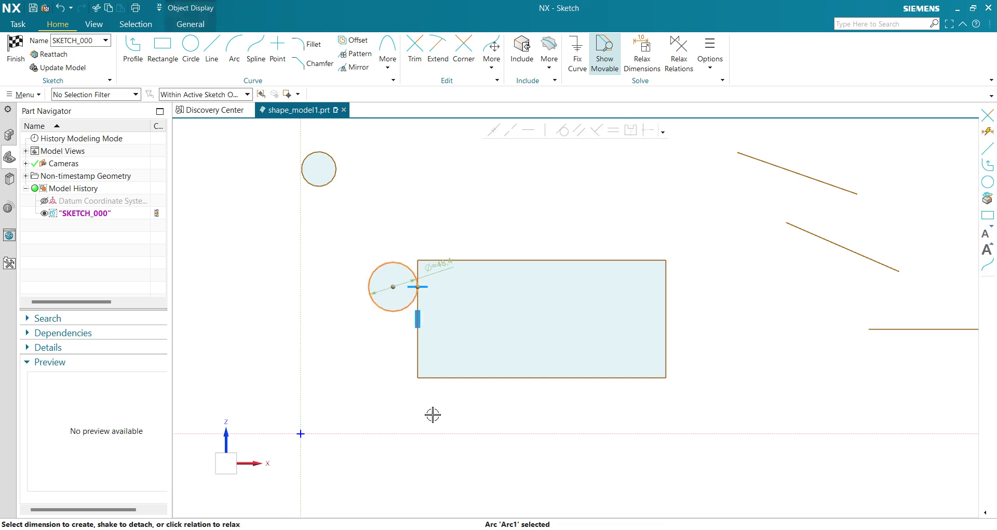
click(430, 288)
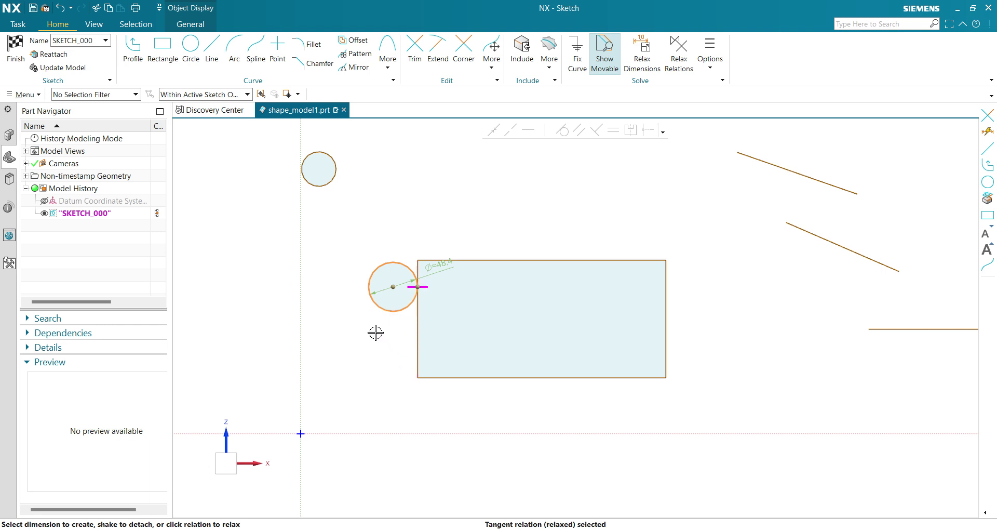
drag(393, 287, 323, 322)
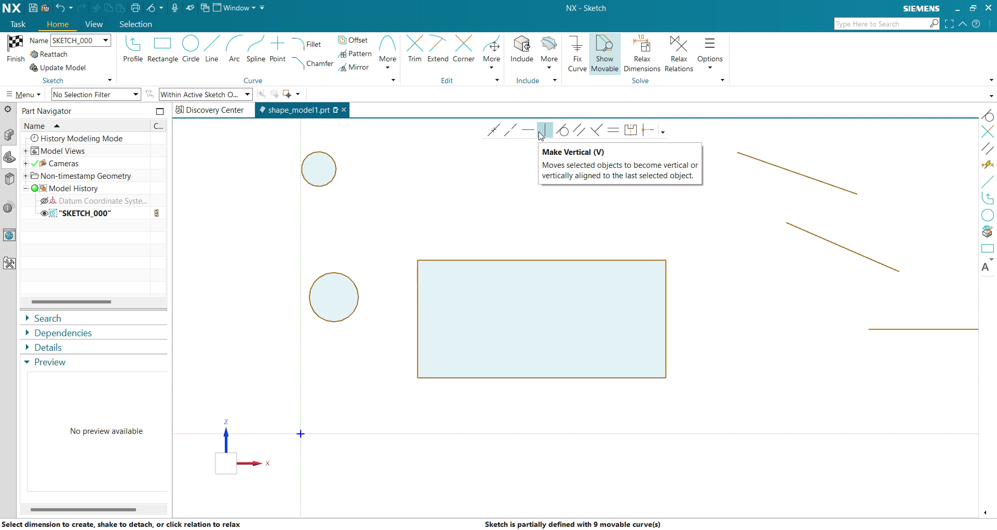
Make the bottom horizontal line parallel to the slanted line above, then move that slanted line down-right
scroll(698, 239, up, 2)
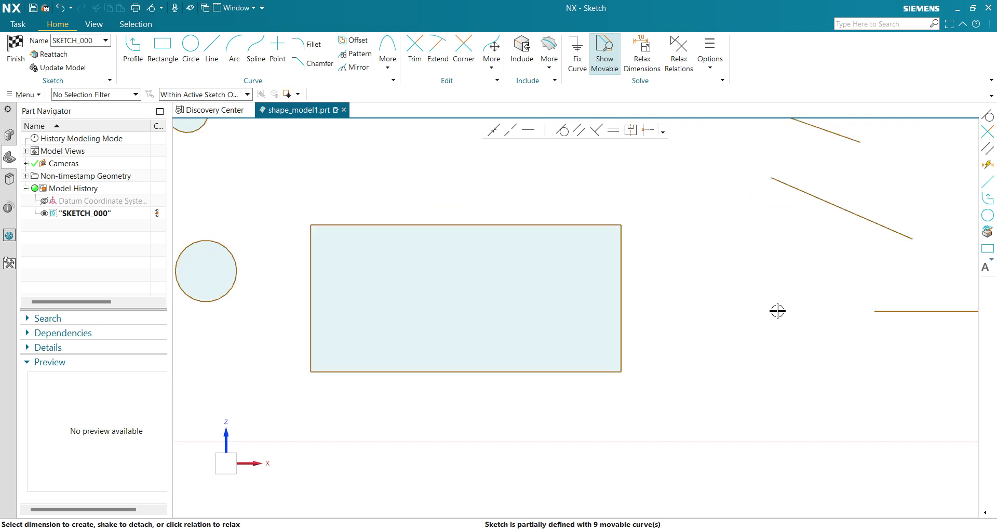
shift+middle_drag(778, 311, 499, 309)
click(659, 311)
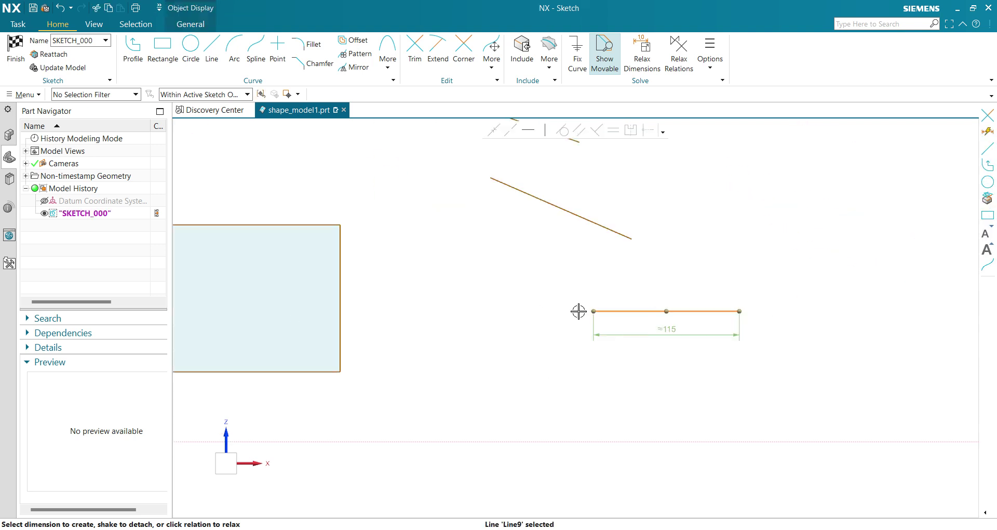
key(Escape)
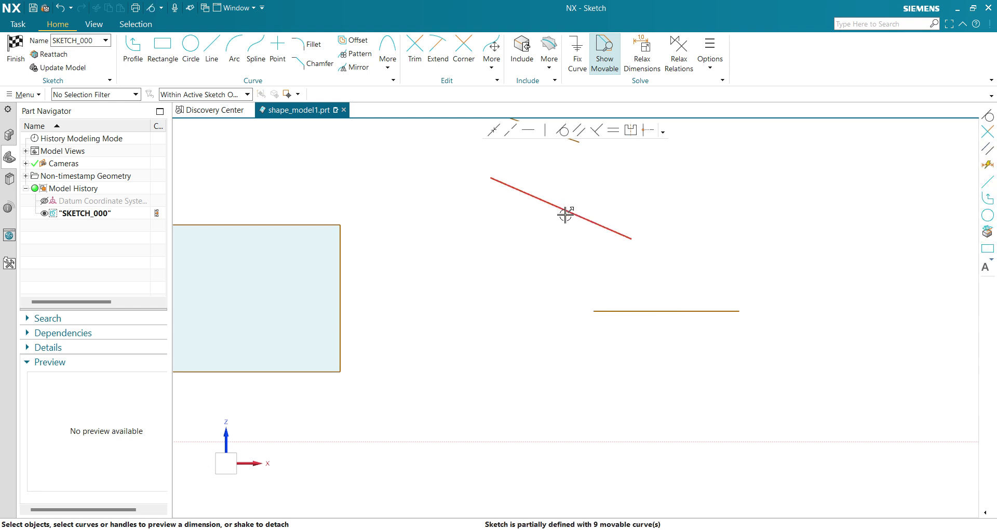
click(579, 130)
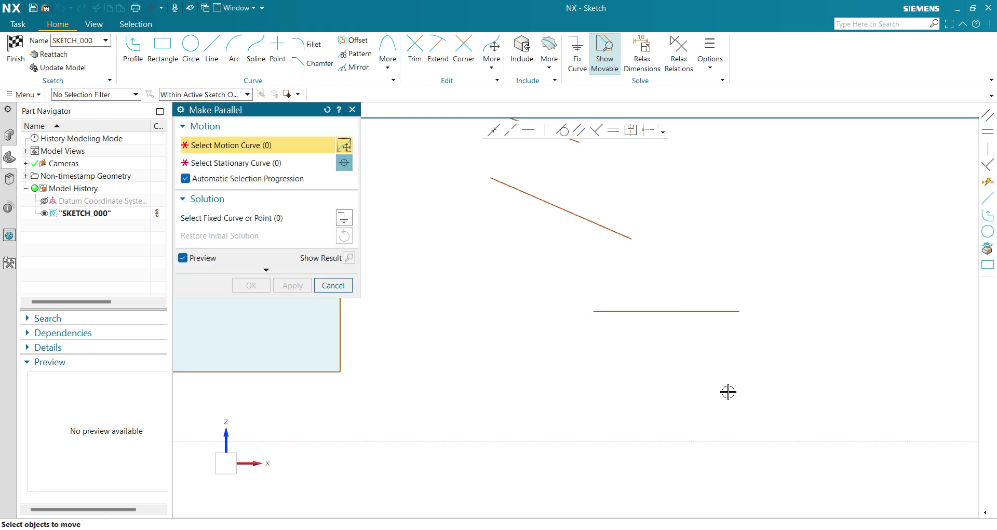
click(653, 312)
click(583, 223)
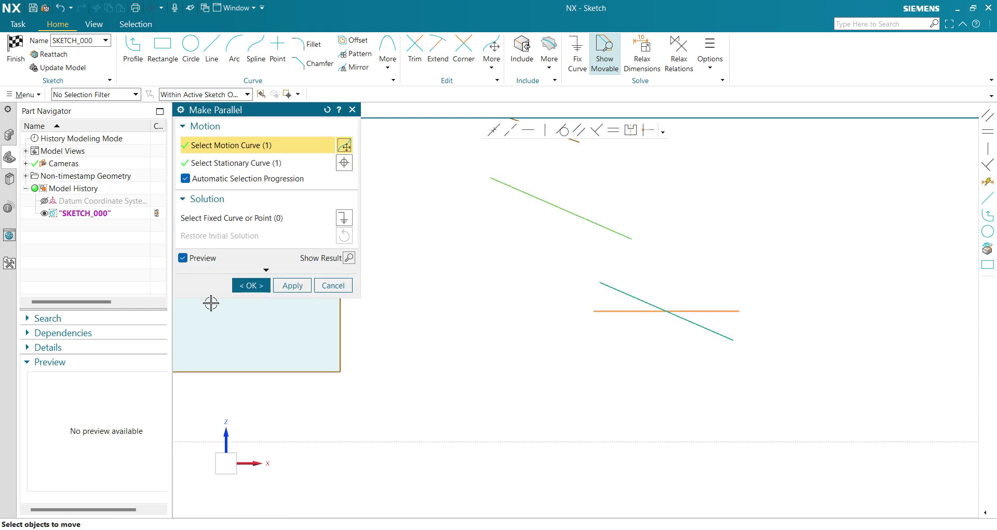
click(244, 286)
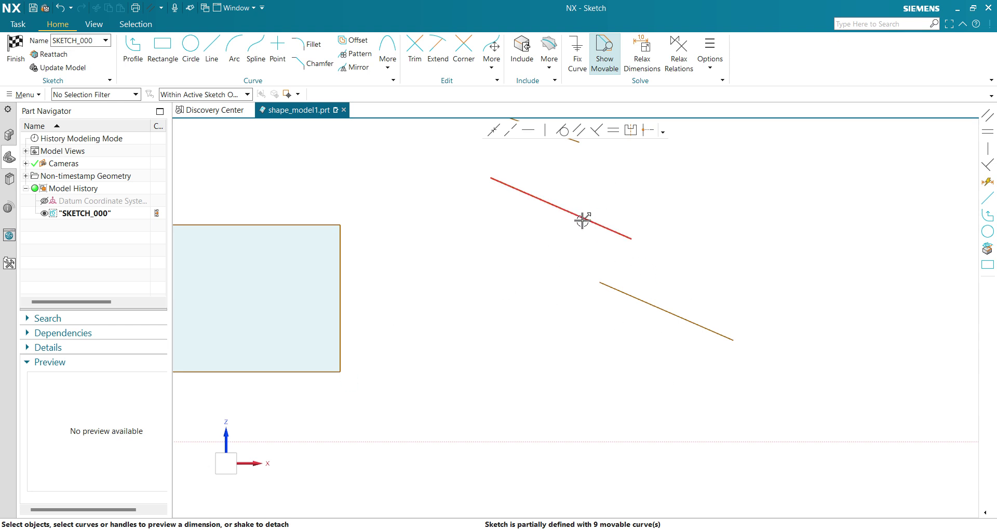
drag(581, 216, 731, 280)
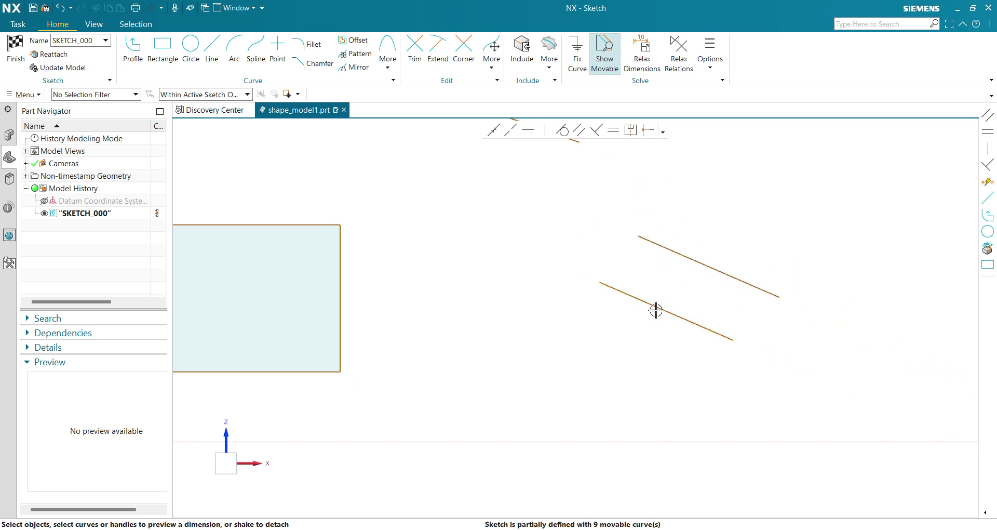
Drag the lower parallel line up-right and reframe the sketch view
mouse_move(623, 291)
mouse_down()
mouse_move(614, 204)
mouse_move(759, 260)
mouse_move(652, 283)
mouse_move(726, 258)
mouse_move(661, 229)
mouse_move(586, 256)
mouse_move(613, 379)
mouse_move(668, 229)
mouse_move(668, 319)
mouse_move(578, 307)
mouse_move(538, 283)
mouse_move(554, 327)
mouse_move(609, 249)
mouse_move(595, 351)
mouse_move(593, 287)
mouse_up()
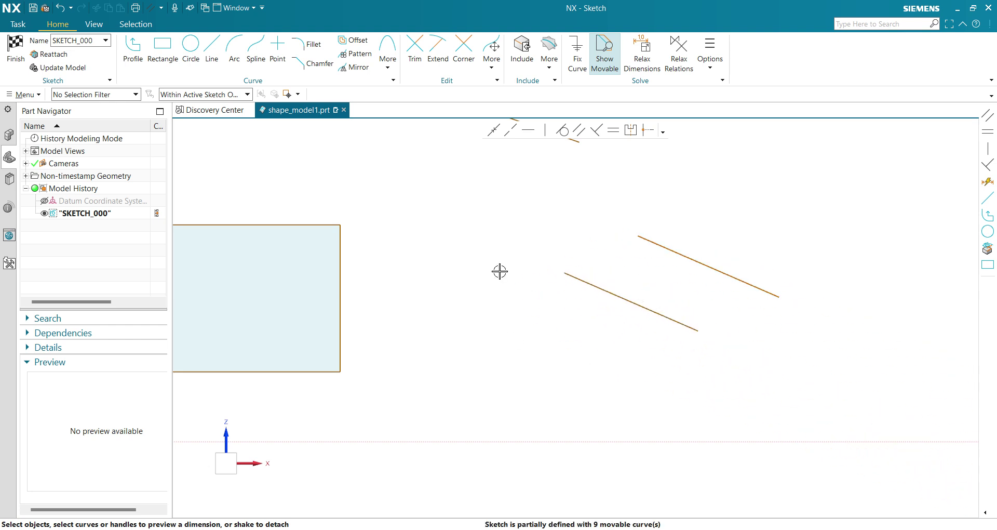
scroll(554, 207, down, 2)
scroll(554, 206, up, 2)
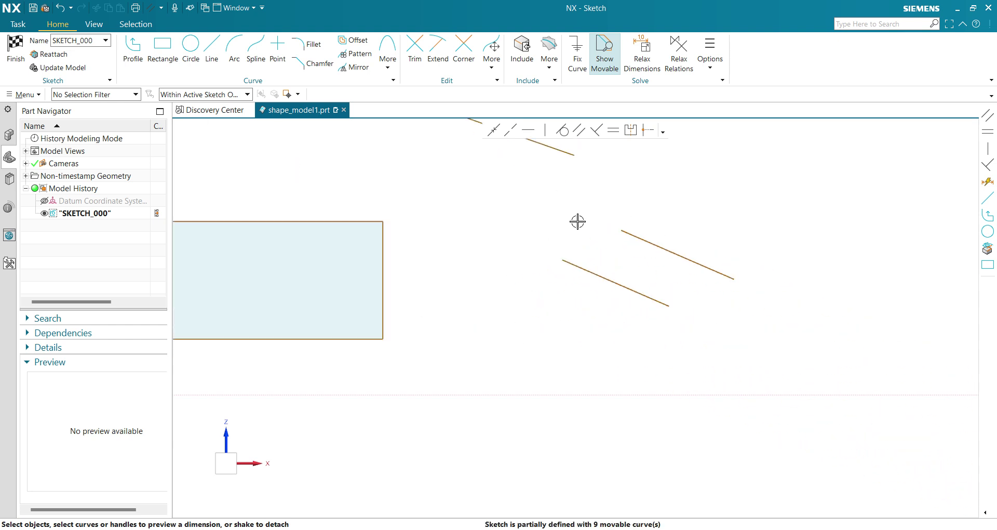
mouse_move(576, 220)
shift+middle_down()
mouse_move(502, 163)
mouse_move(533, 197)
shift+middle_up()
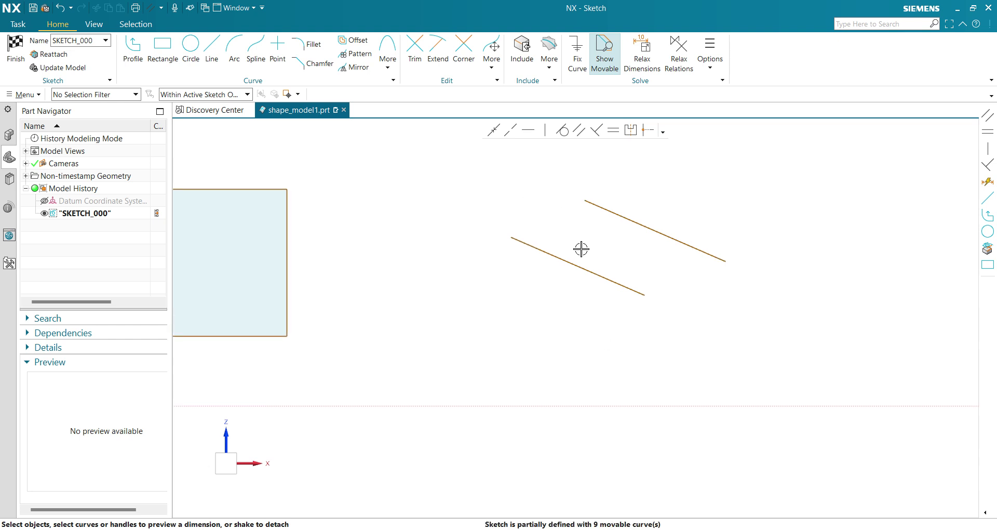
Relax the lines' parallel relation and swing the lower line to a near-vertical slant
click(573, 264)
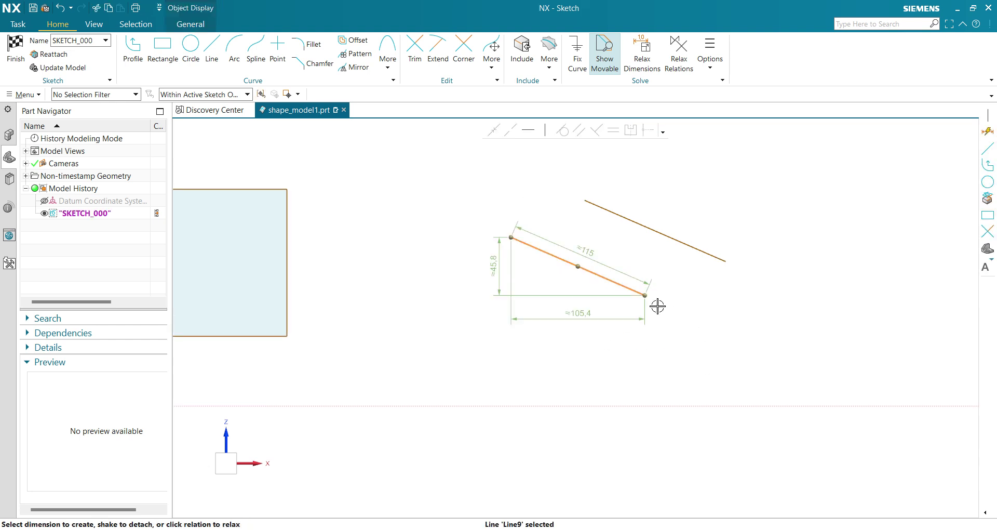
click(645, 295)
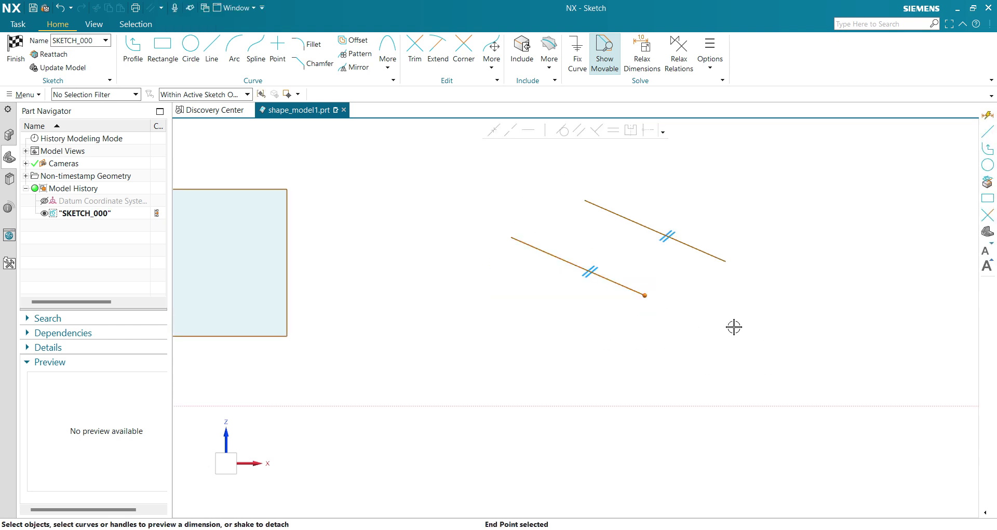
click(603, 267)
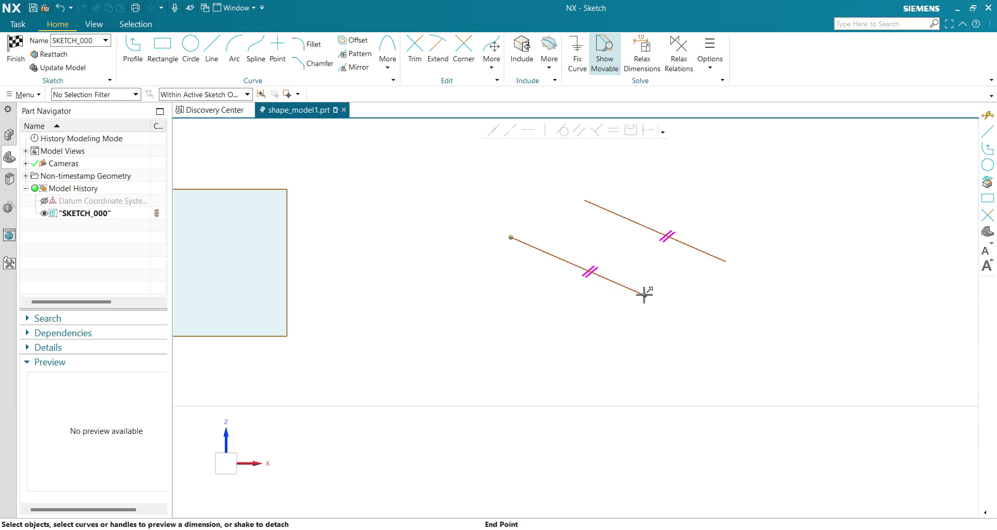
drag(647, 297, 536, 343)
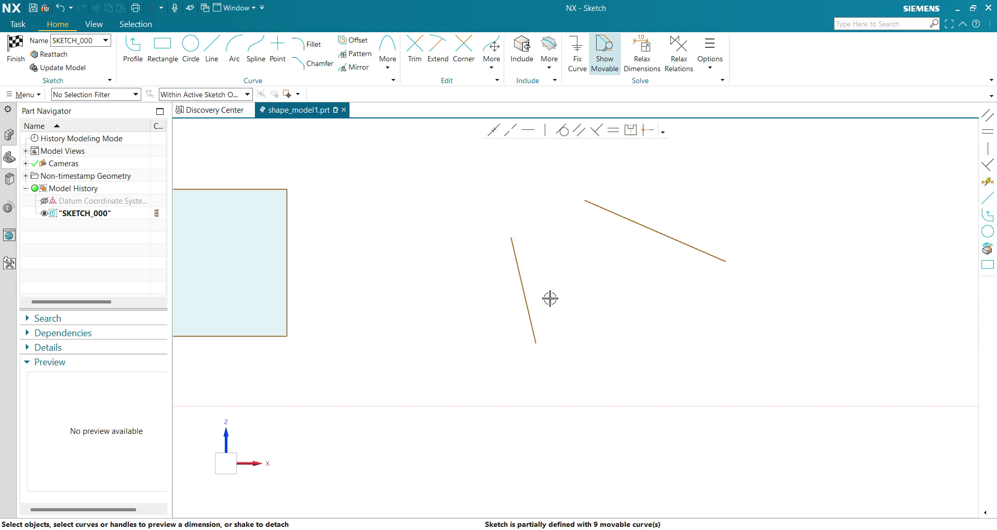
click(521, 280)
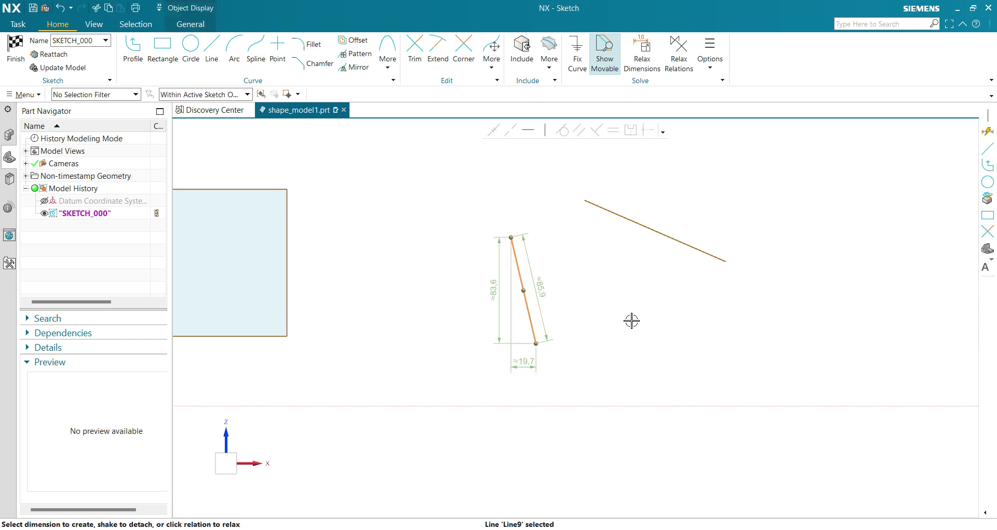
key(Escape)
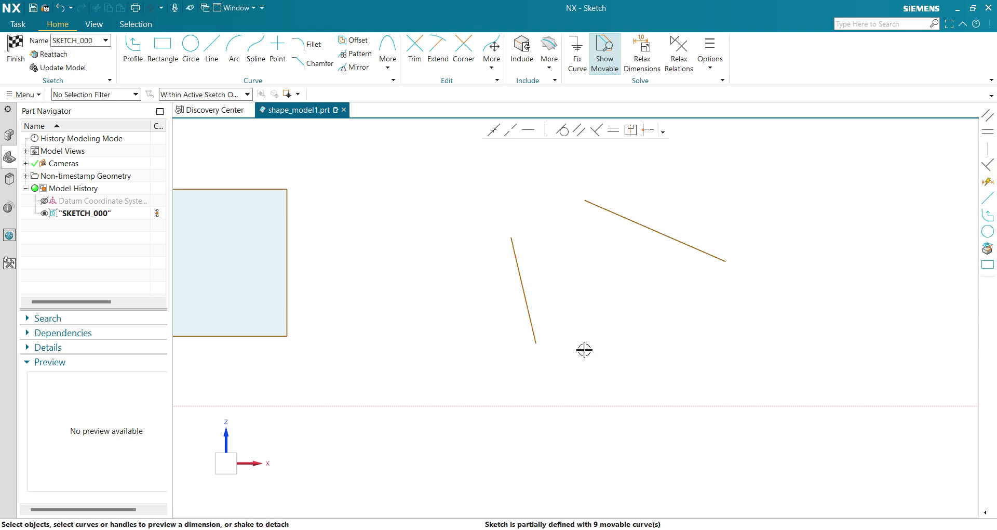
Profile an open U of three lines below the rectangle and circle, 280 long at the bottom
scroll(641, 166, down, 3)
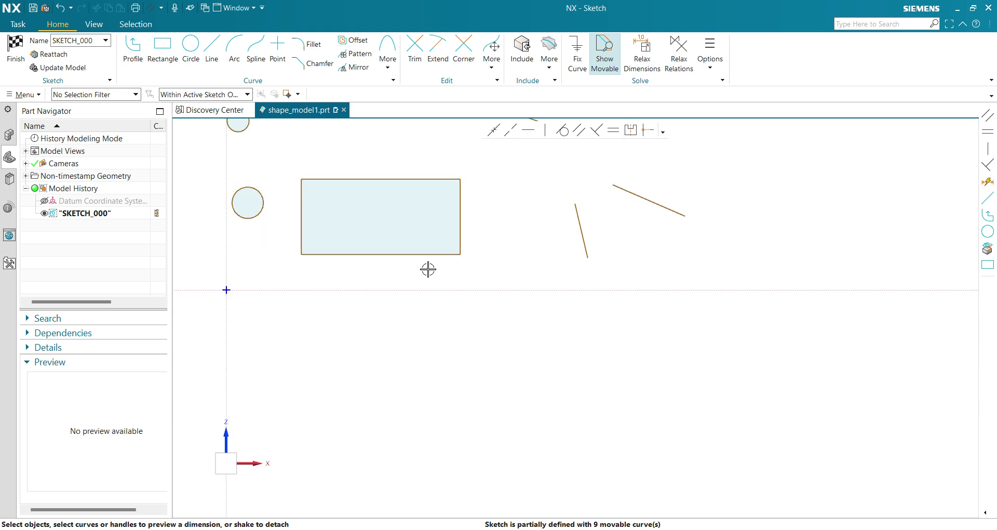
scroll(323, 258, down, 1)
shift+middle_drag(309, 261, 548, 206)
scroll(505, 199, up, 3)
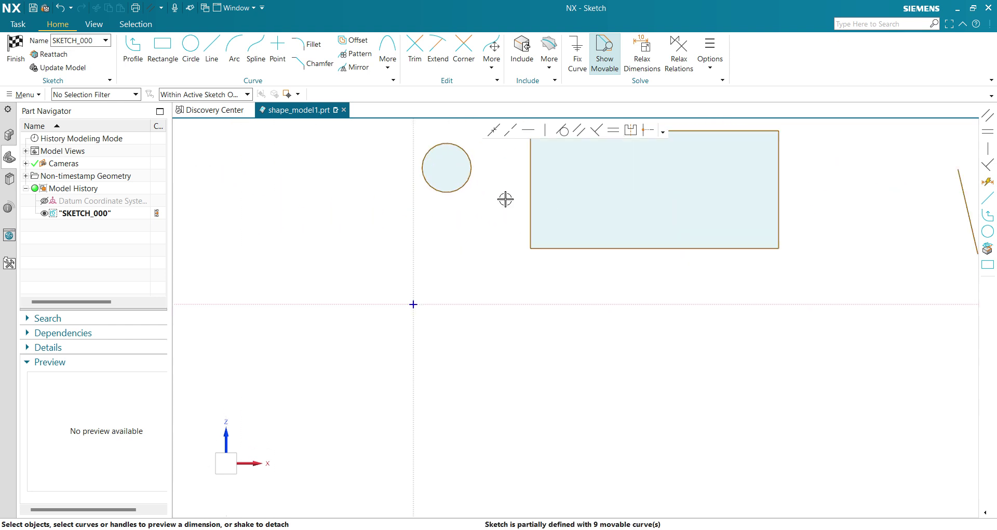
shift+middle_drag(562, 285, 561, 252)
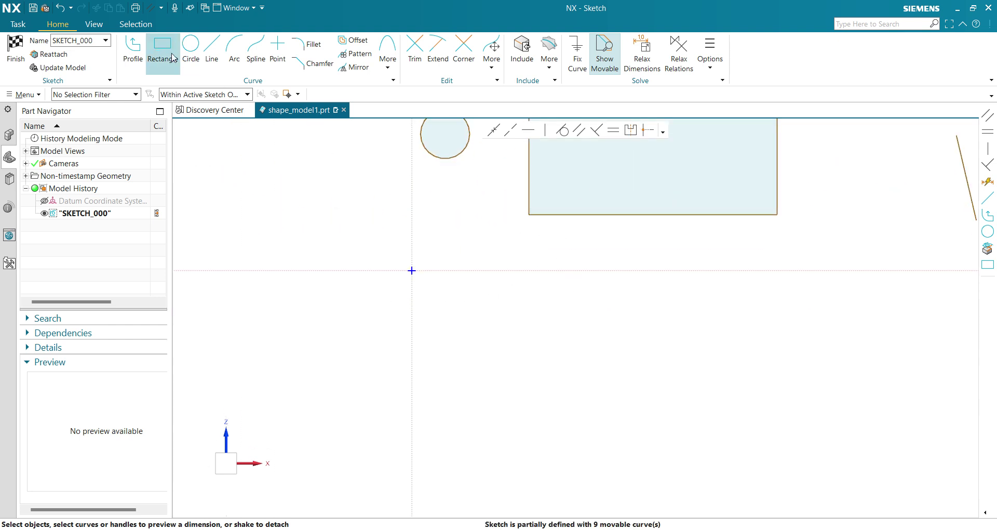
click(130, 49)
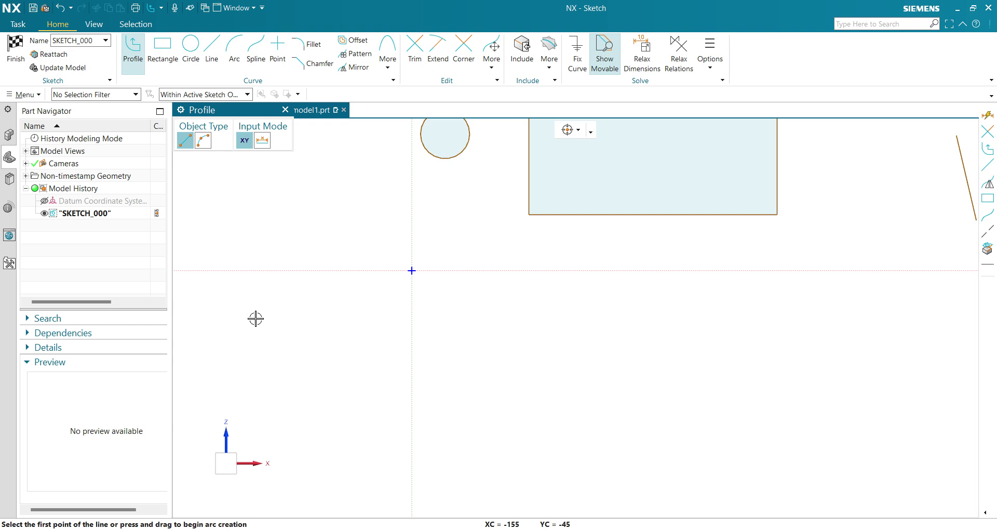
click(270, 270)
click(271, 392)
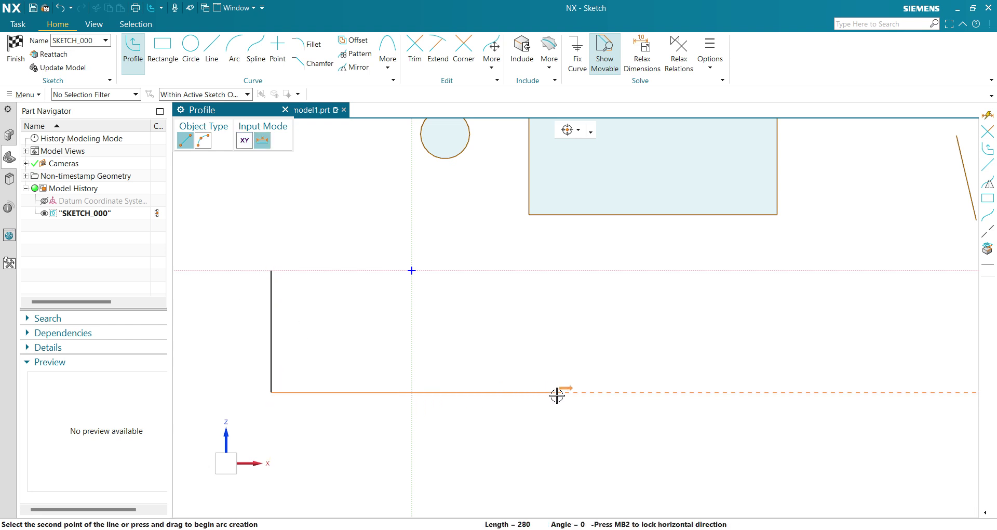
click(606, 392)
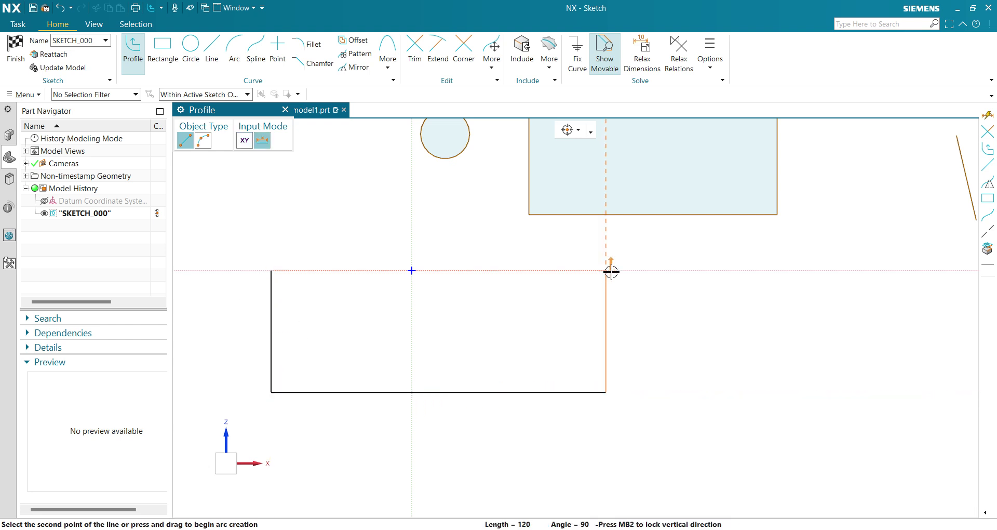
click(605, 235)
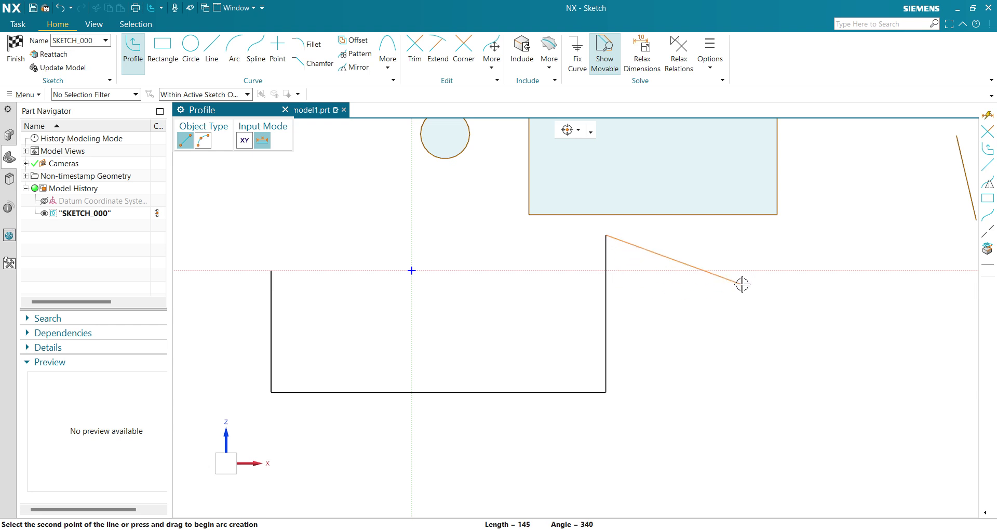
key(Escape)
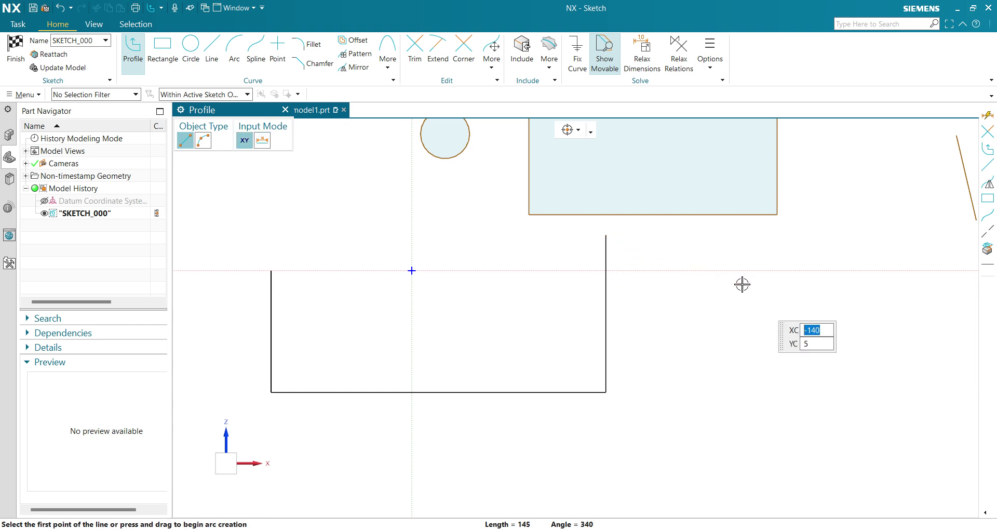
key(Escape)
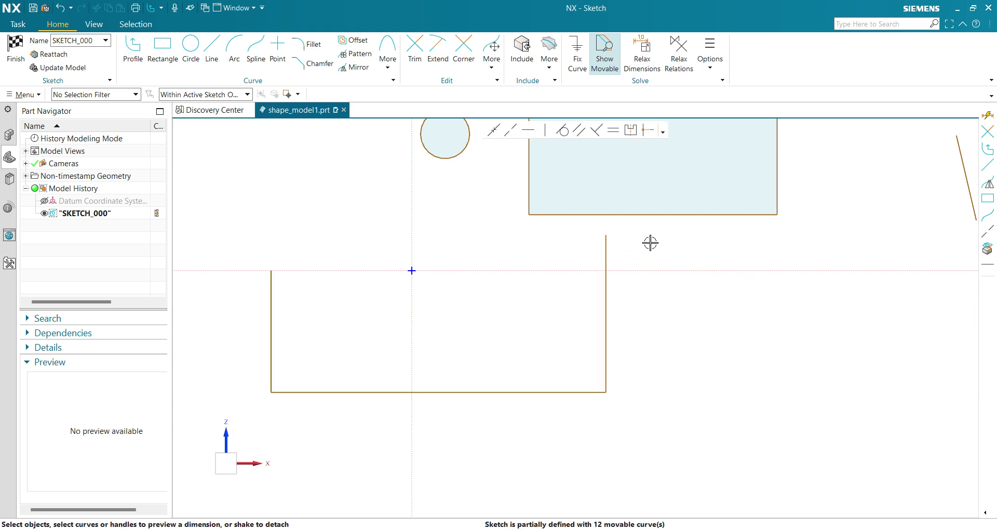
Make the right side symmetric to the left side about the vertical axis, then drag it to test
click(630, 129)
scroll(508, 286, down, 3)
scroll(443, 319, up, 3)
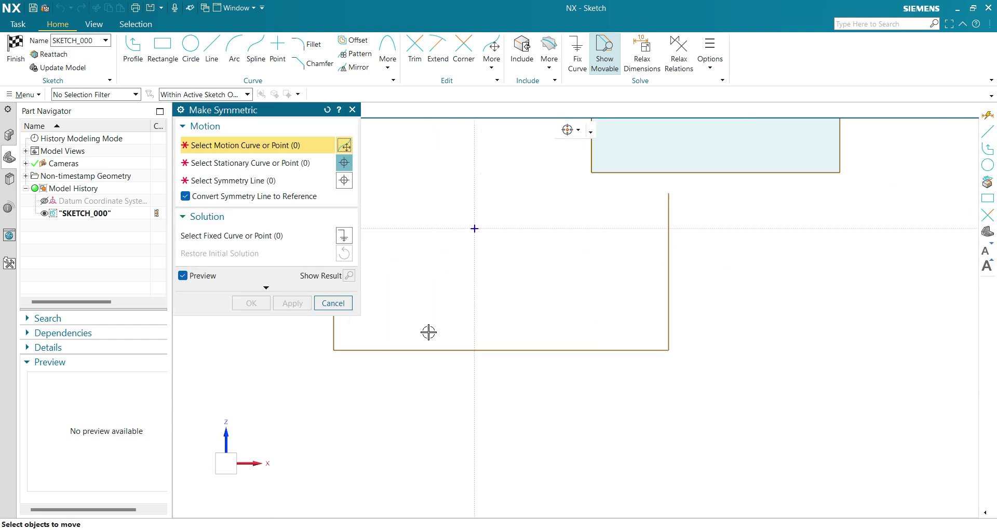
shift+middle_drag(584, 326, 694, 338)
click(780, 286)
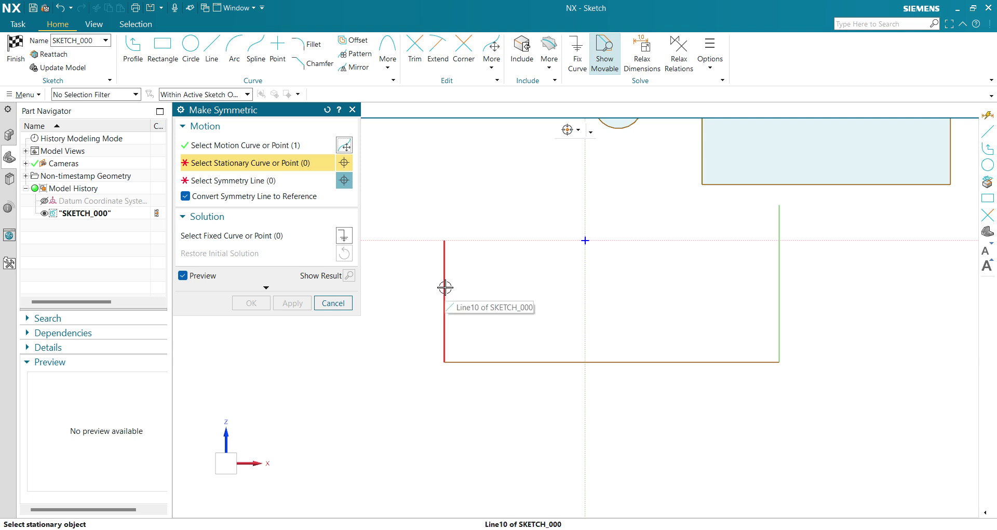
click(445, 288)
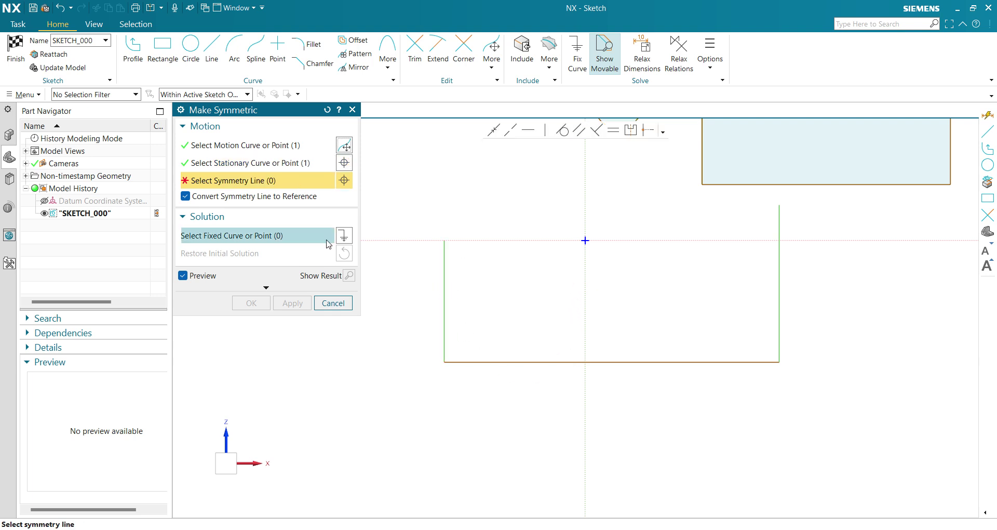
click(585, 266)
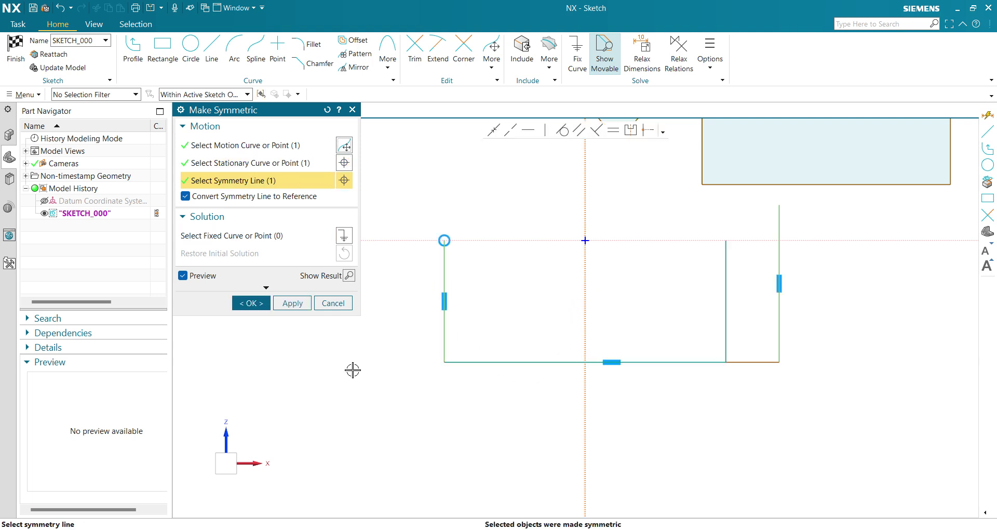
click(253, 303)
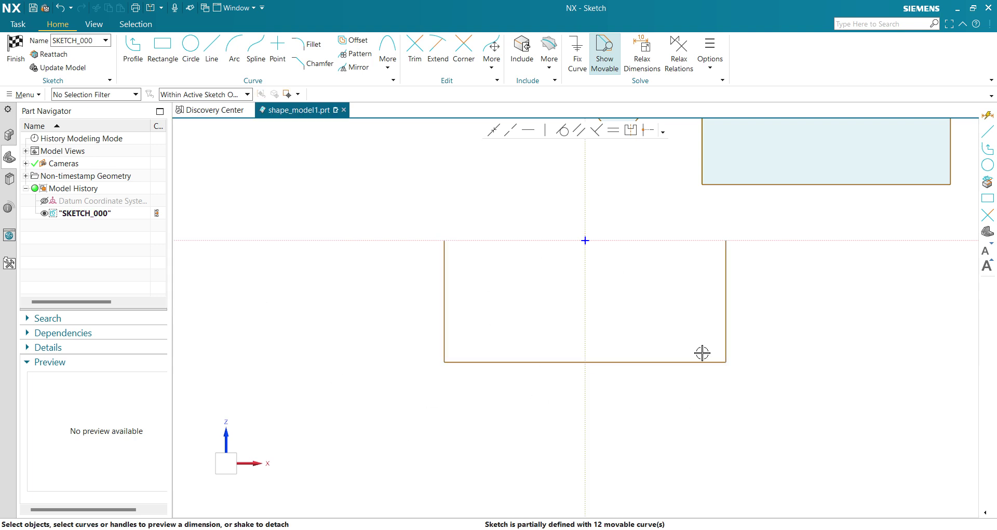
drag(727, 296, 760, 320)
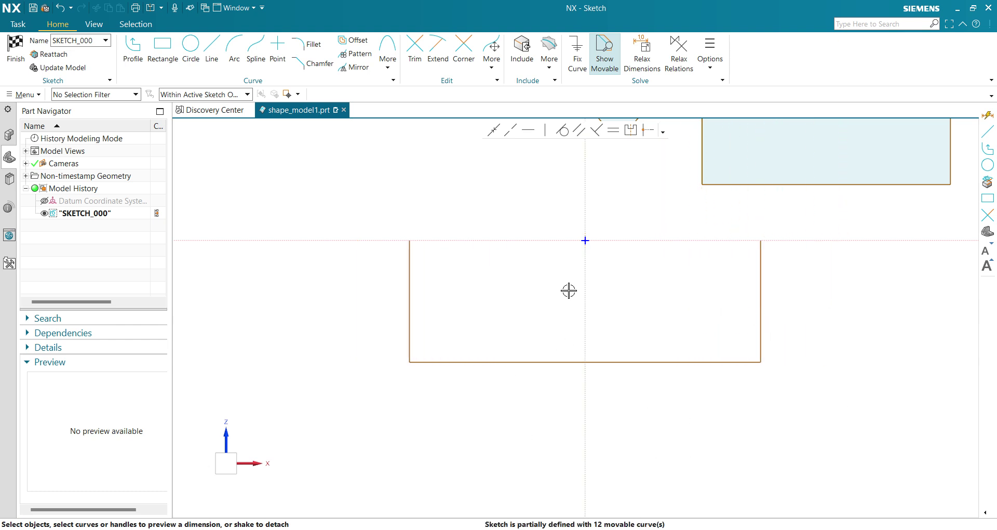
Relax the symmetric relation and move the right side further right on its own
click(762, 279)
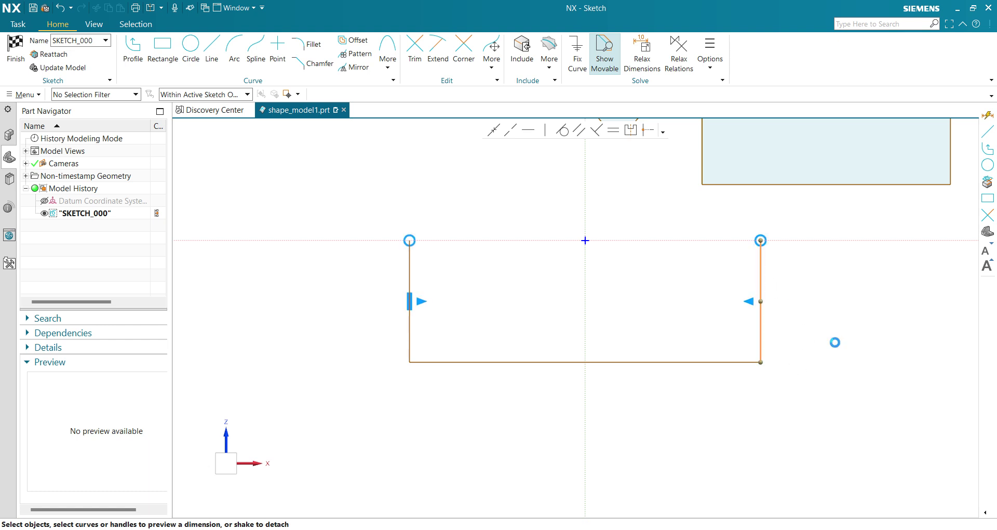
click(743, 306)
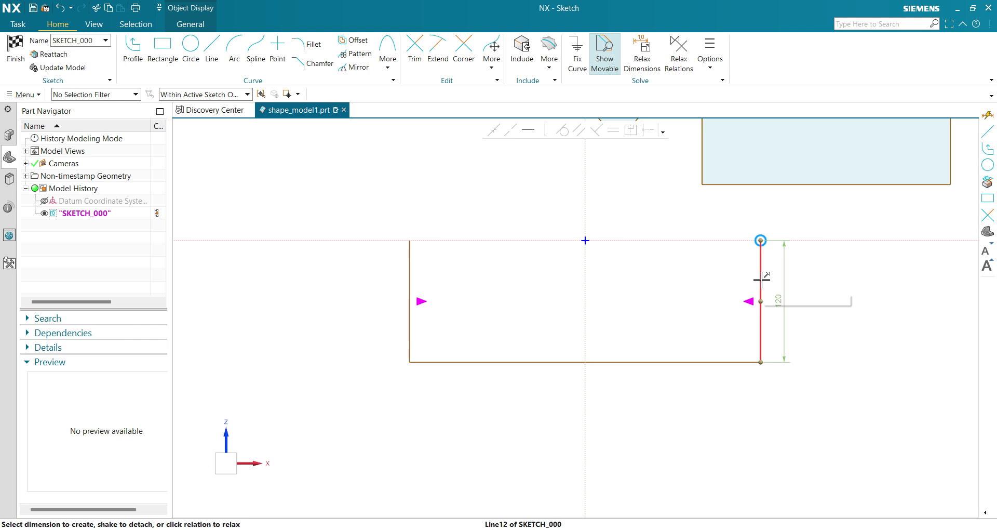
drag(762, 283, 876, 286)
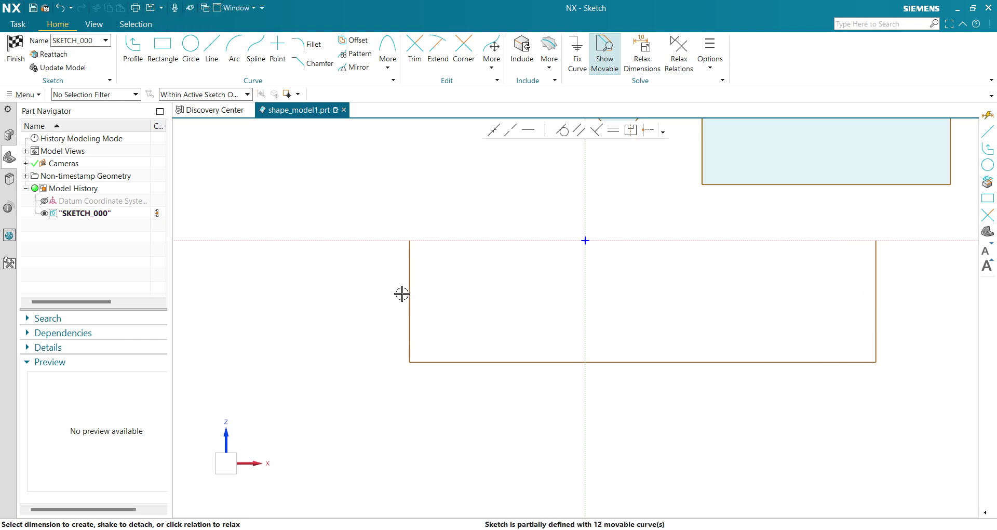
Move the U-profile's left side further left and reframe the view on all curves
drag(401, 294, 443, 285)
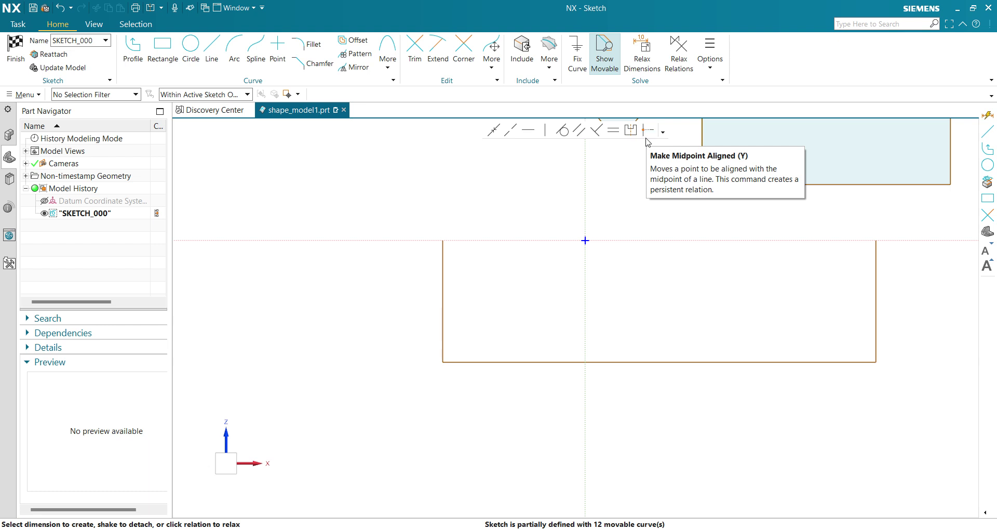
scroll(550, 236, down, 2)
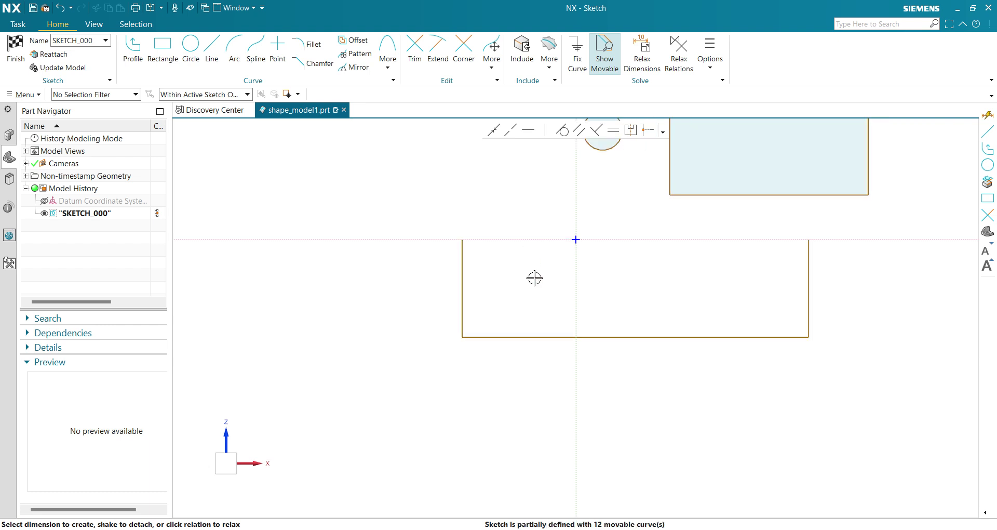
scroll(788, 309, up, 4)
mouse_move(788, 309)
shift+middle_down()
mouse_move(702, 320)
mouse_move(460, 311)
shift+middle_up()
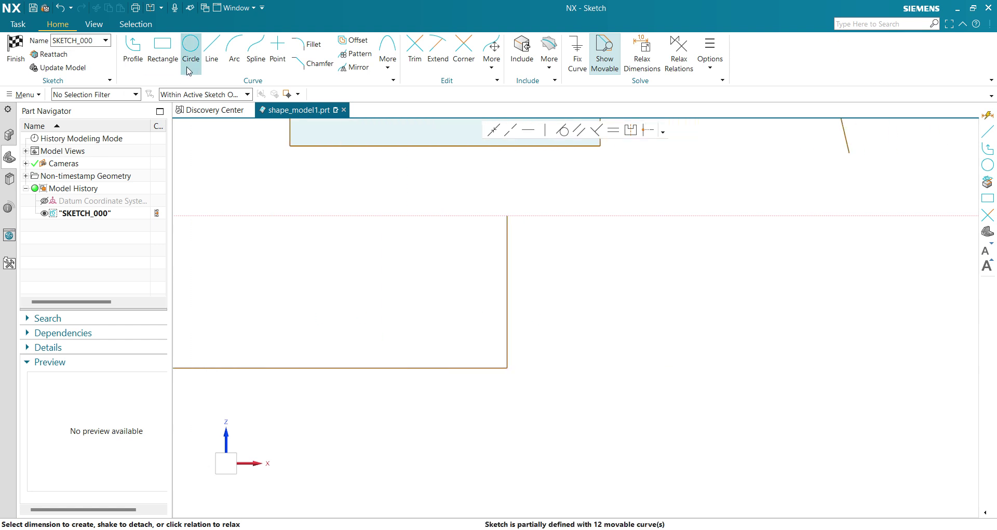
scroll(536, 217, down, 5)
scroll(540, 214, up, 3)
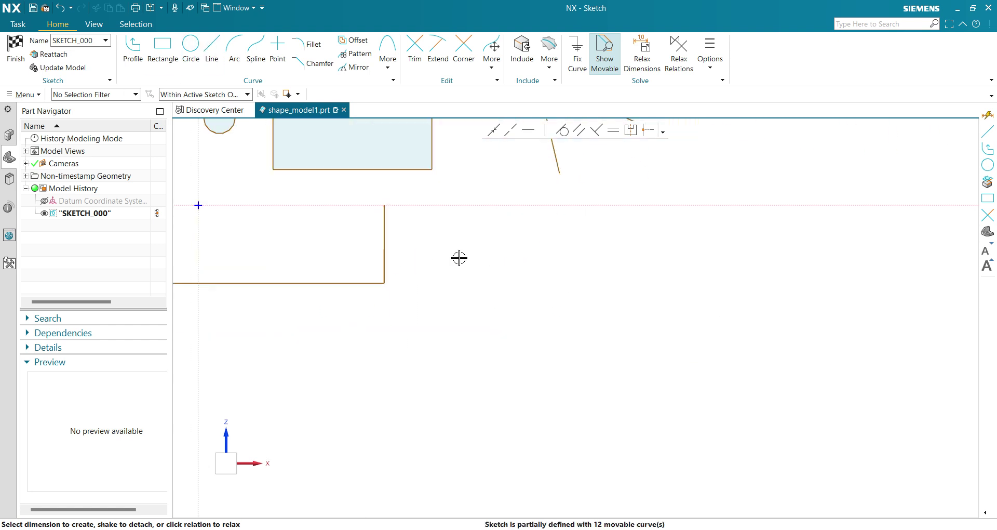
mouse_move(459, 259)
shift+middle_down()
mouse_move(630, 189)
mouse_move(638, 244)
shift+middle_up()
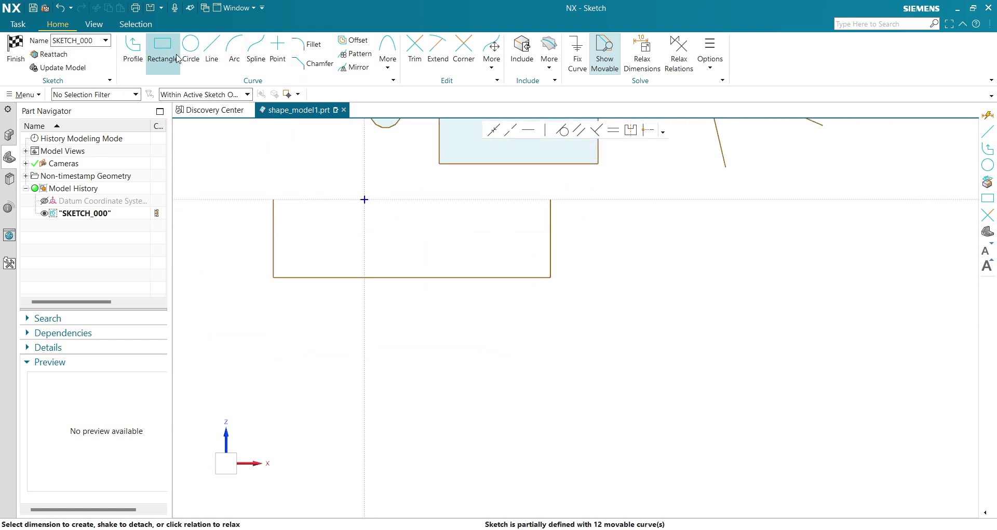
Draw a 180-long horizontal line to the right of the rectangle
click(212, 52)
click(657, 235)
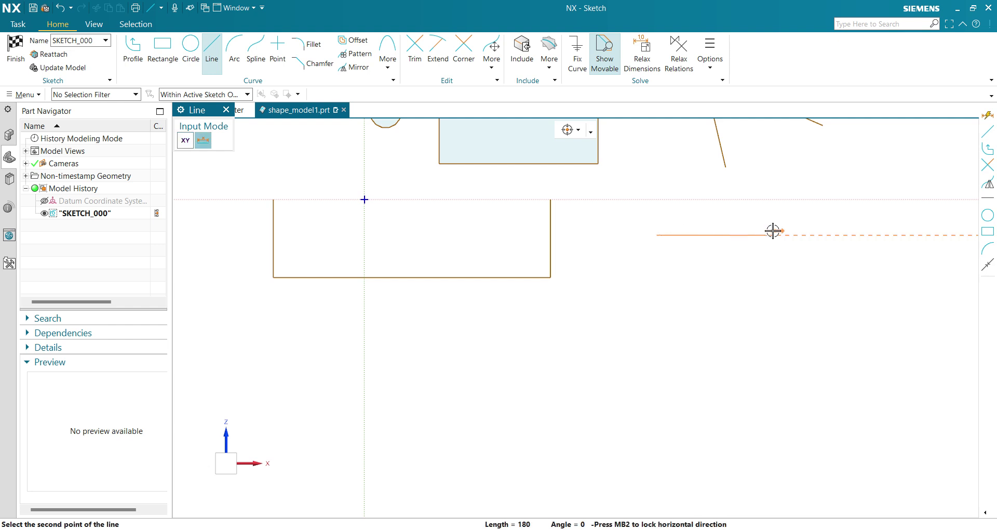
click(795, 235)
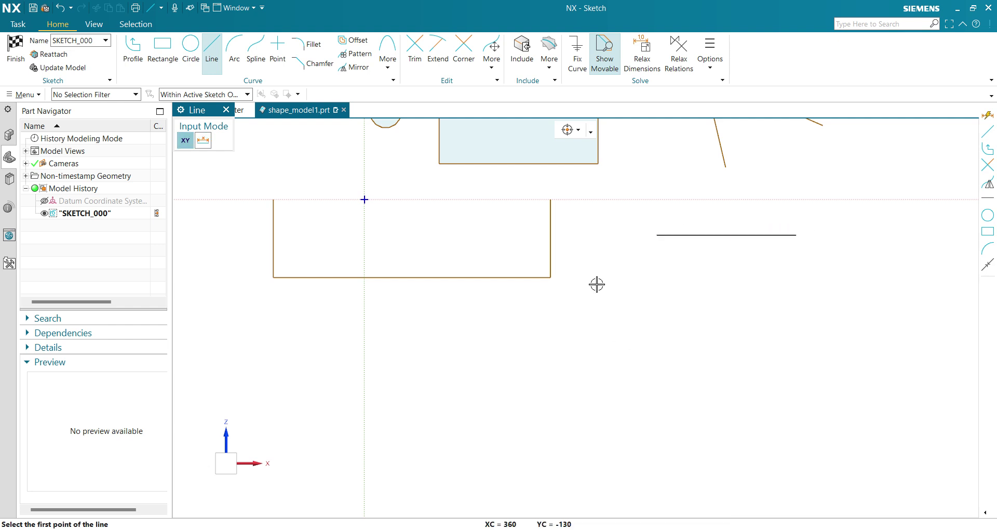
click(226, 110)
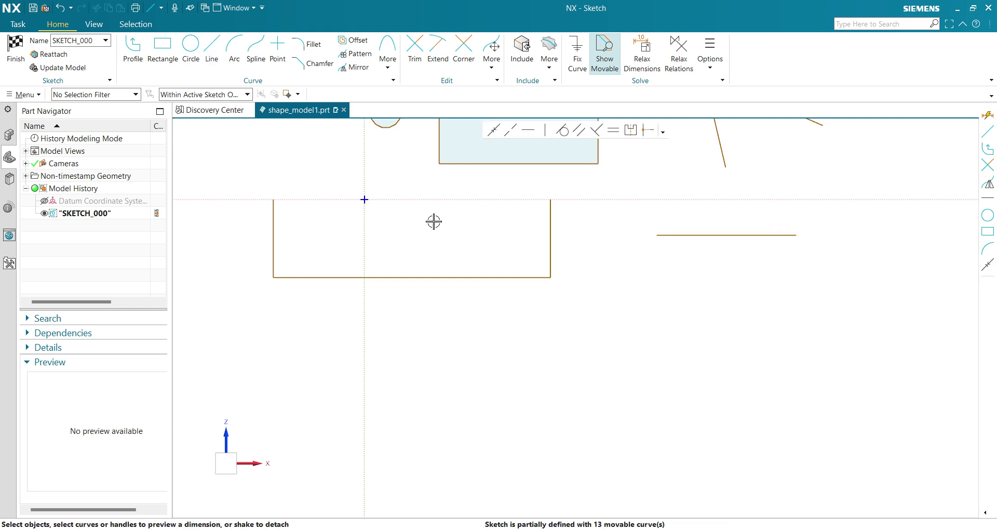
click(630, 131)
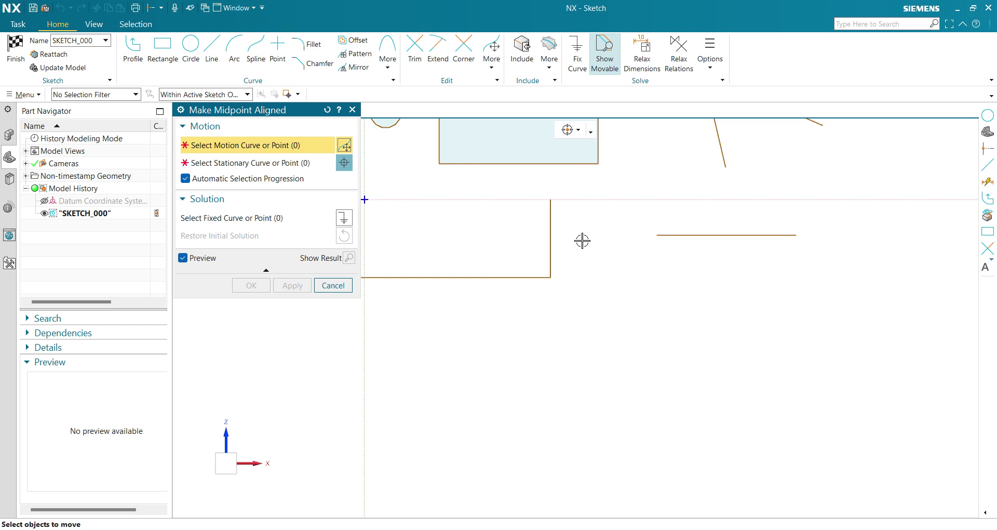
Midpoint-align the right vertical edge with the horizontal line, then drag the line to test it
click(550, 223)
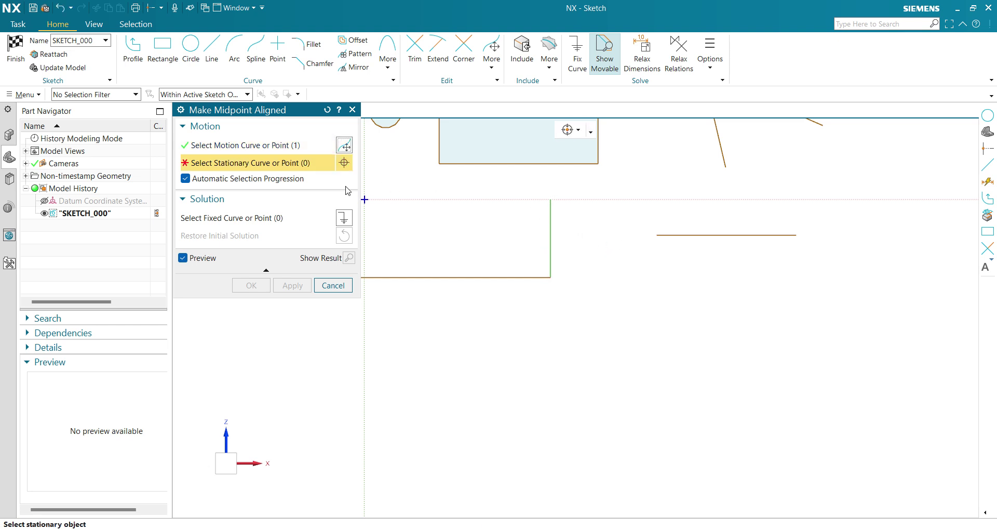
click(657, 237)
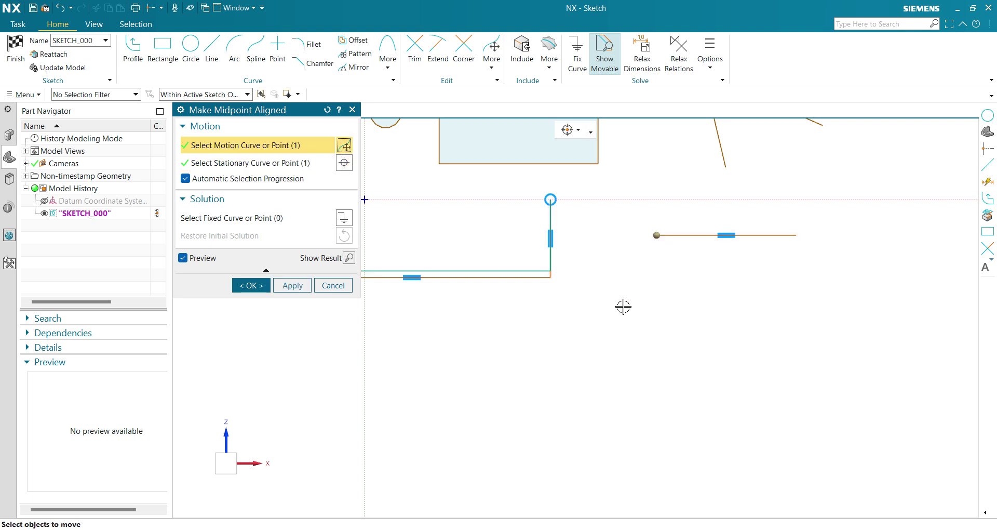
click(251, 285)
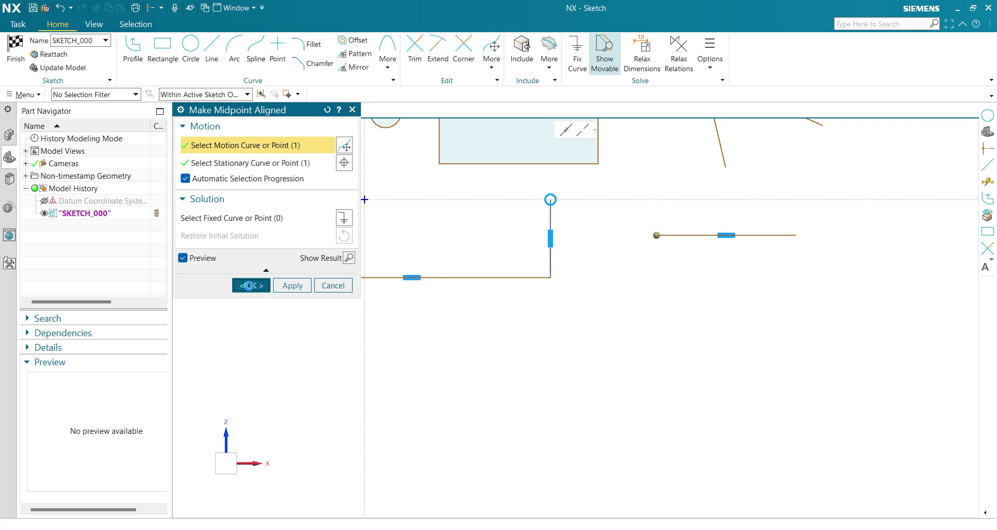
mouse_move(674, 235)
mouse_down()
mouse_move(550, 231)
mouse_move(668, 229)
mouse_move(595, 225)
mouse_move(606, 323)
mouse_move(621, 238)
mouse_move(622, 354)
mouse_move(626, 240)
mouse_move(632, 350)
mouse_move(619, 238)
mouse_move(585, 232)
mouse_move(594, 274)
mouse_move(605, 243)
mouse_move(612, 378)
mouse_move(613, 240)
mouse_up()
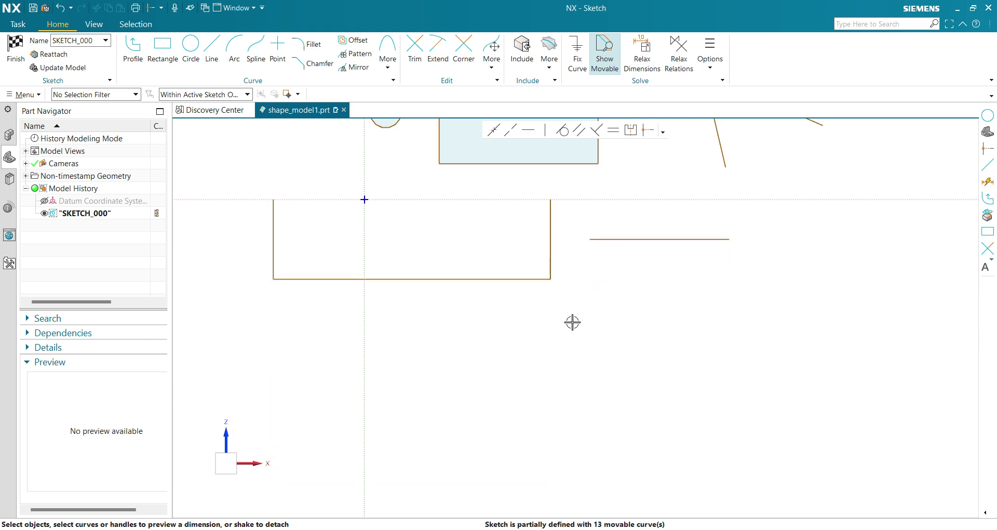
Relax the horizontal line's midpoint relation and drag the line lower, away from the profile
scroll(582, 317, up, 1)
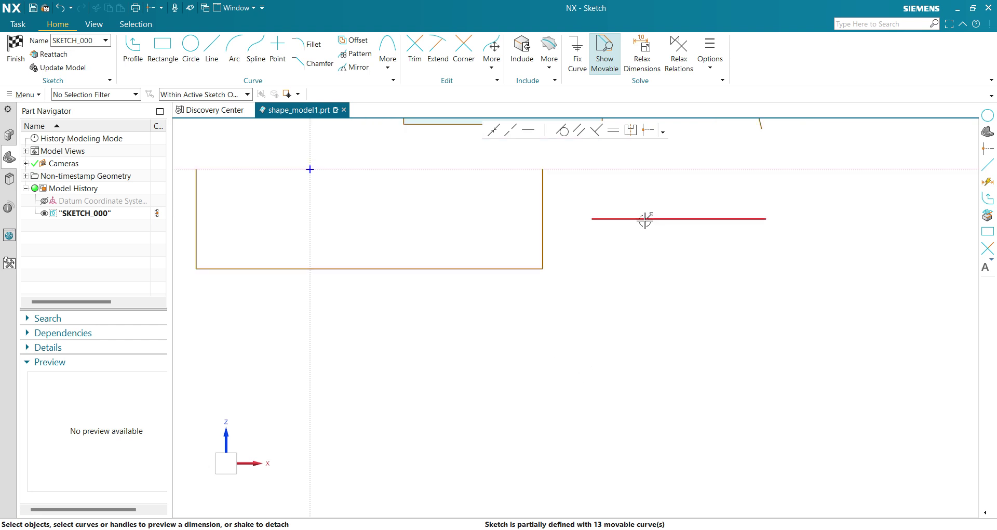
click(619, 220)
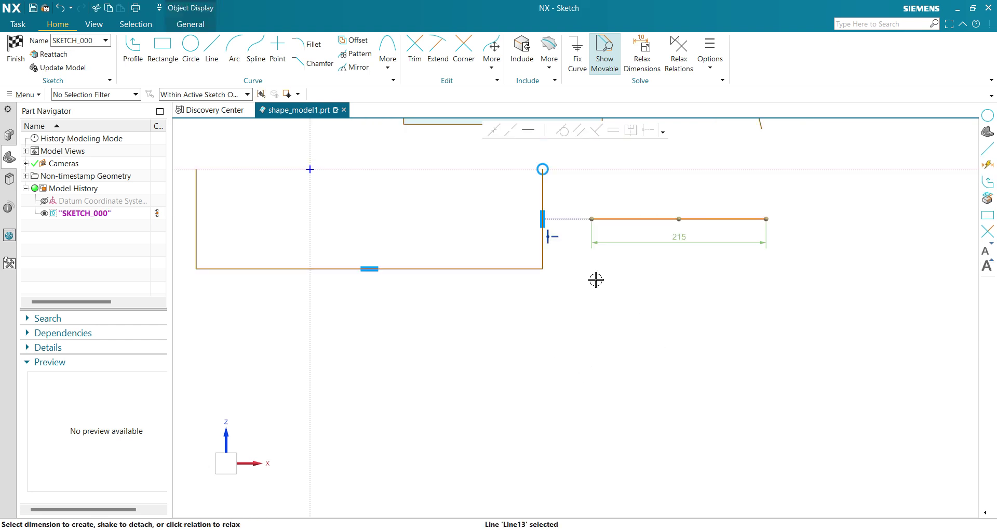
click(556, 238)
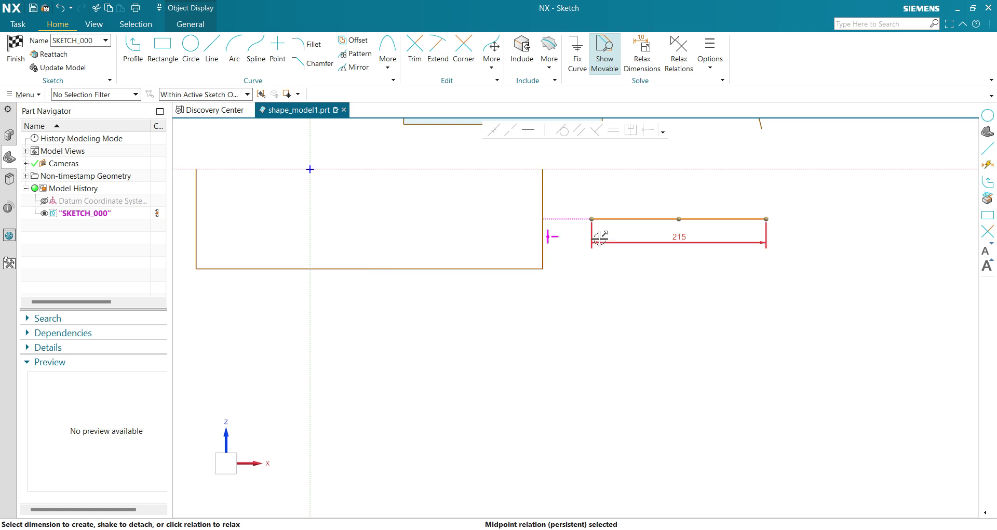
drag(618, 220, 626, 272)
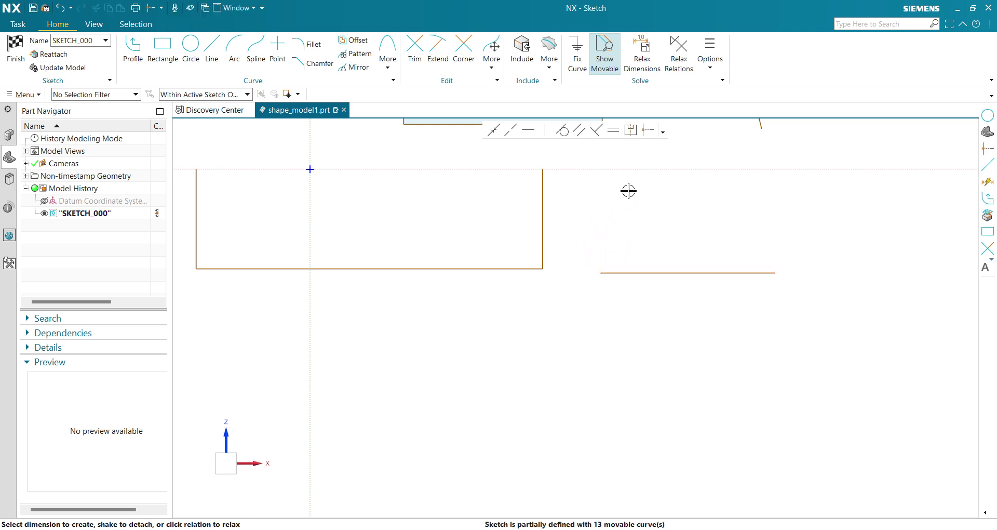
scroll(581, 314, down, 3)
shift+middle_drag(550, 331, 539, 369)
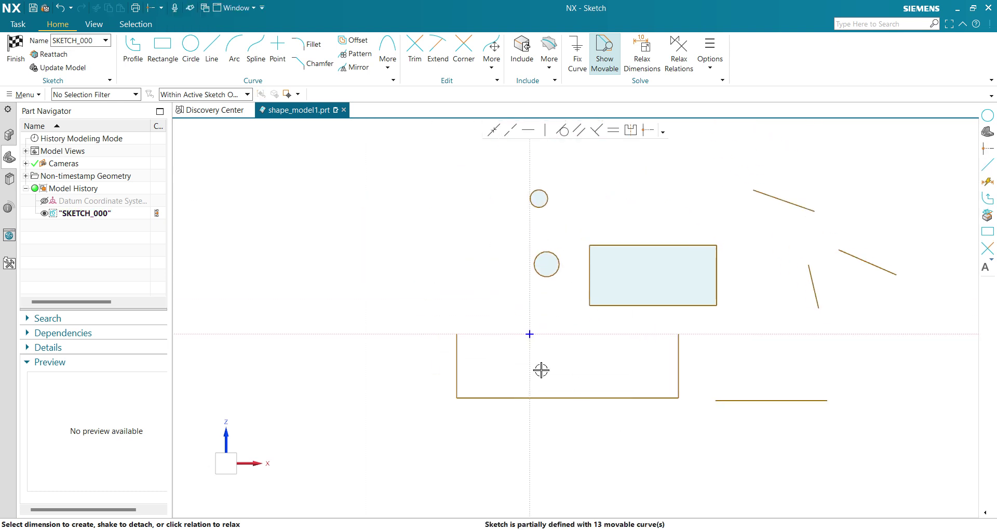
Draw a new large circle in the sketch
scroll(514, 285, up, 1)
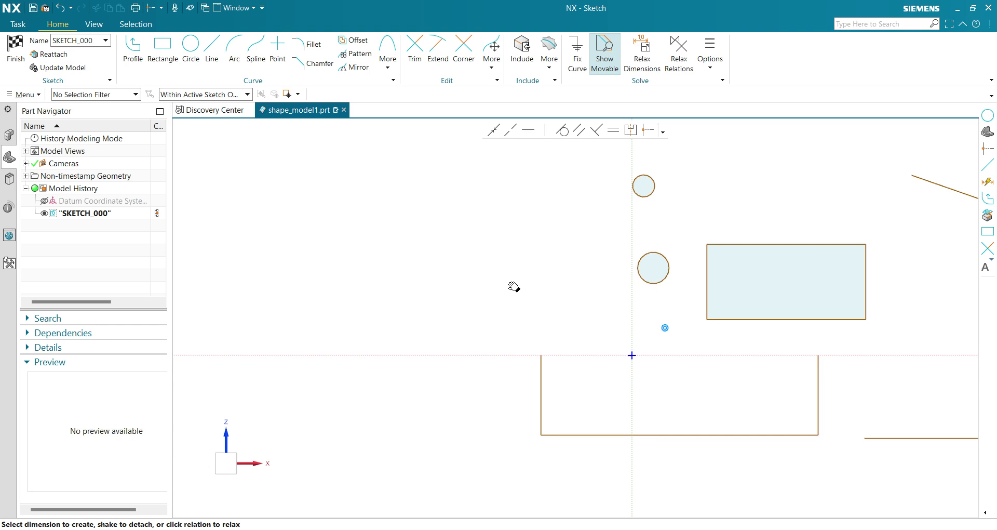
click(190, 46)
click(357, 227)
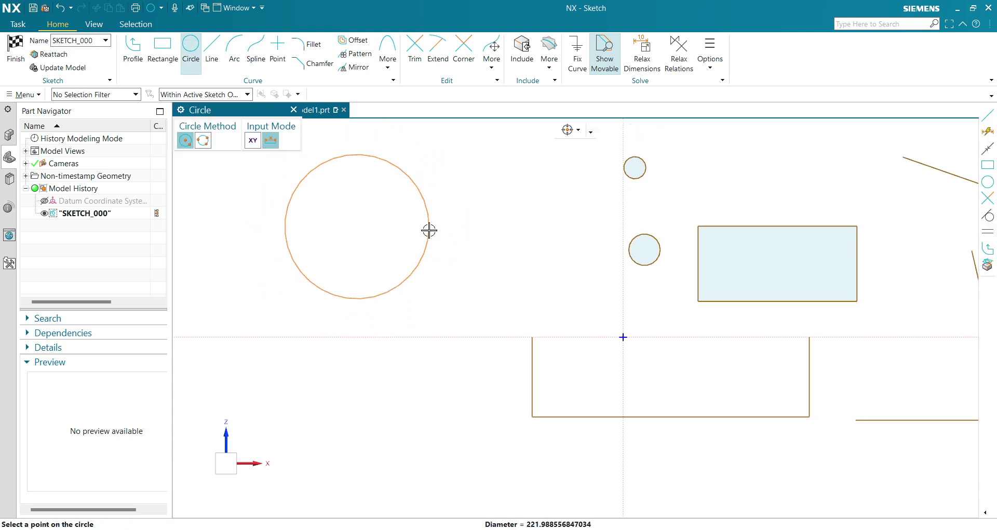
click(429, 229)
click(293, 109)
Make the large circle concentric with the lower small circle and drag the pair left
scroll(411, 217, down, 1)
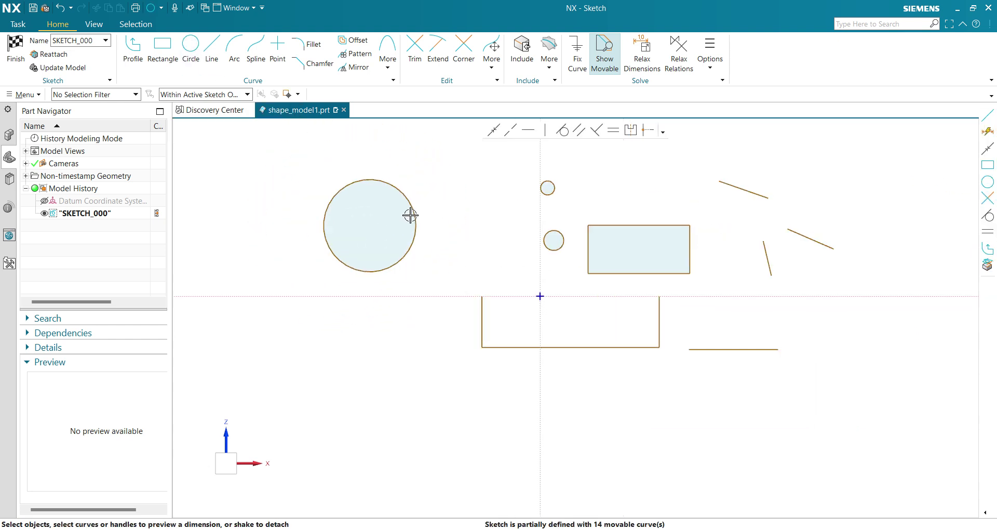
scroll(510, 224, up, 1)
shift+middle_drag(509, 225, 576, 266)
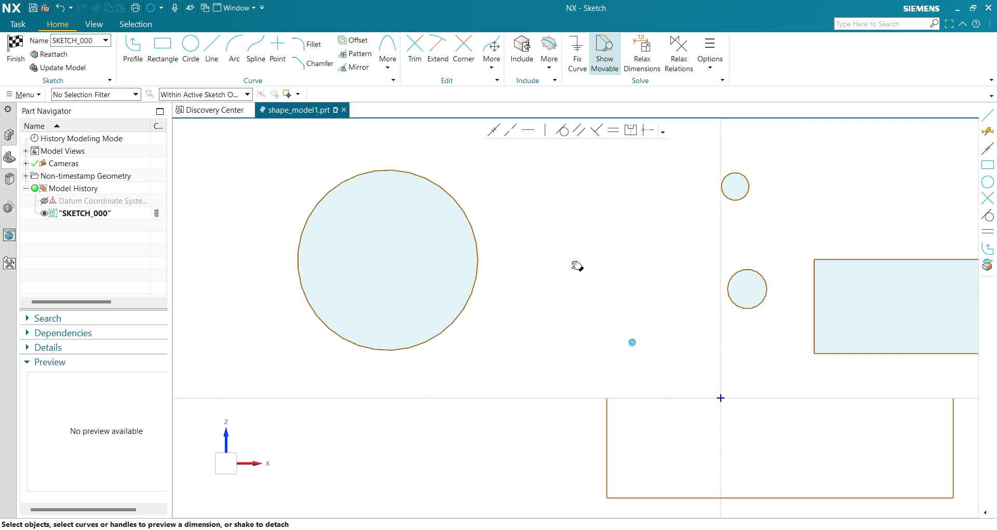
click(463, 209)
click(753, 270)
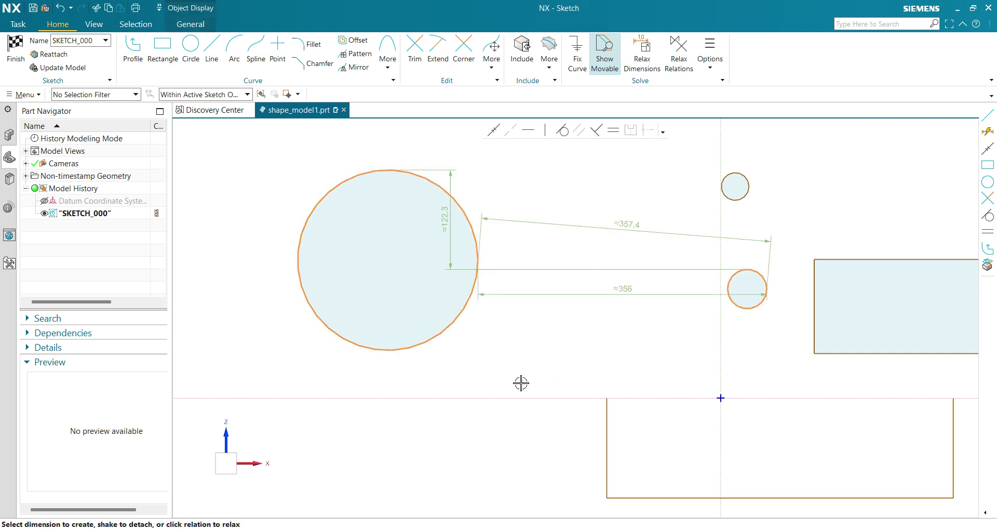
click(495, 131)
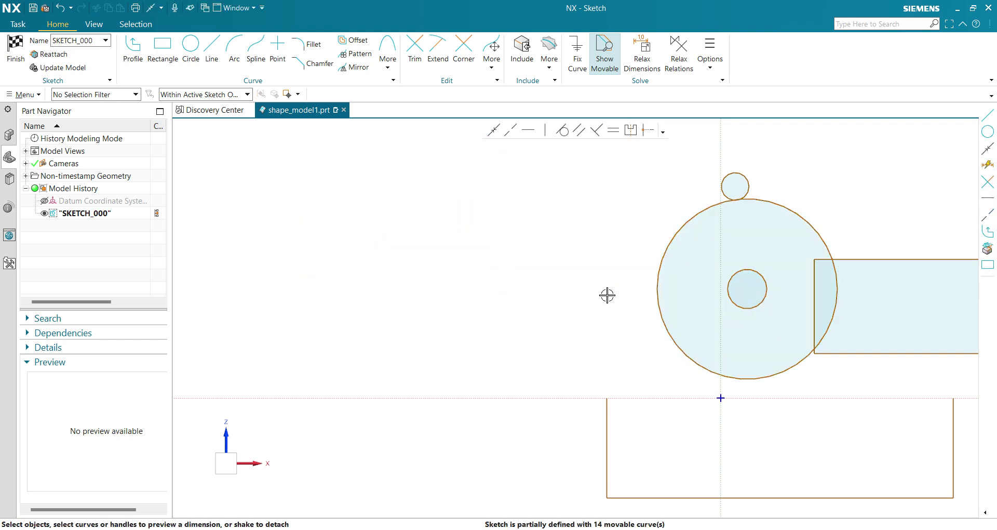
mouse_move(741, 275)
mouse_down()
mouse_move(625, 240)
mouse_move(407, 256)
mouse_move(541, 238)
mouse_move(416, 265)
mouse_move(590, 252)
mouse_move(454, 227)
mouse_move(490, 276)
mouse_move(525, 231)
mouse_move(509, 223)
mouse_move(503, 265)
mouse_move(498, 242)
mouse_move(468, 285)
mouse_move(498, 270)
mouse_move(506, 248)
mouse_up()
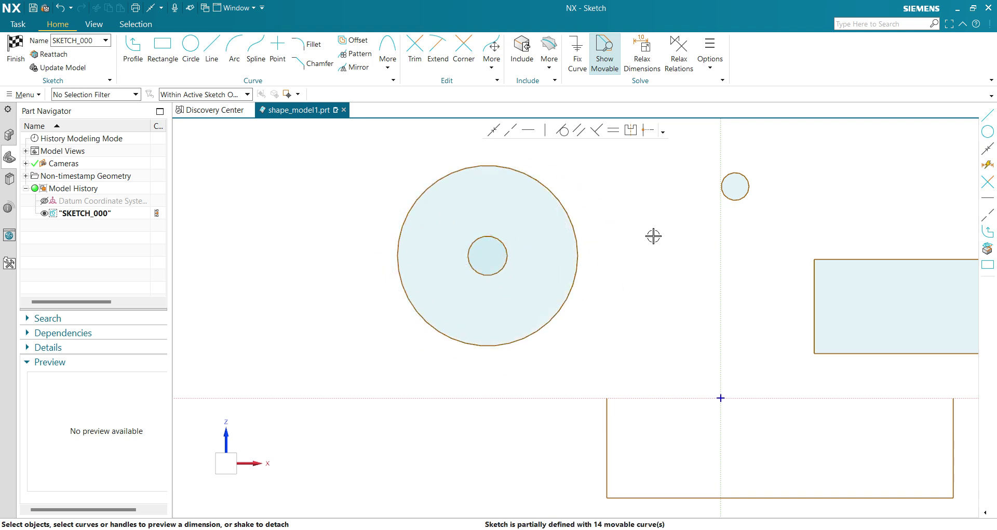
Relax the inner circle's concentric relation and pull it out to the right of the large circle
click(503, 244)
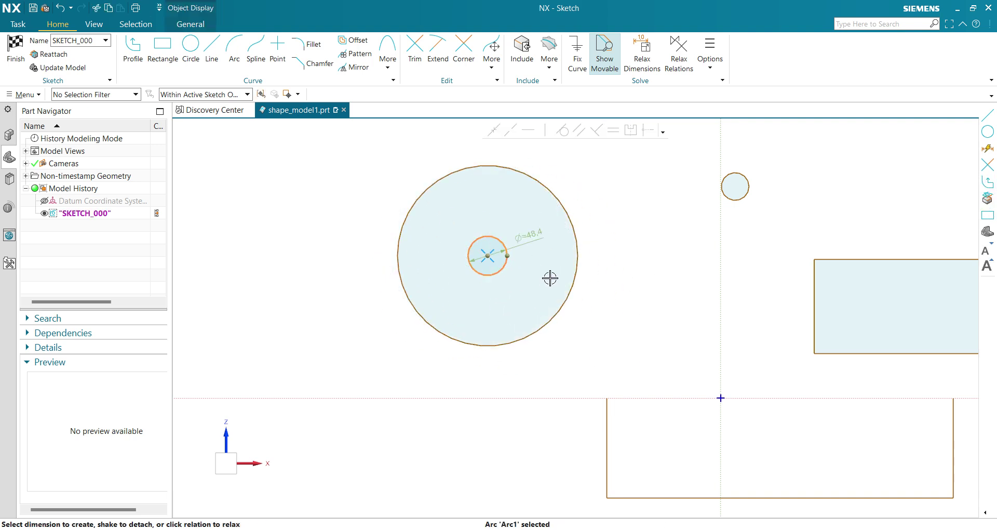
click(507, 256)
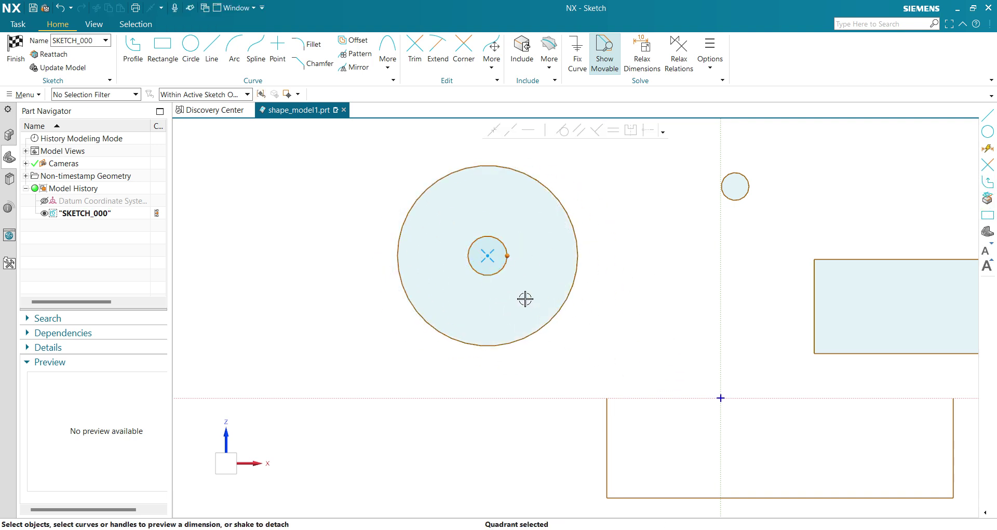
click(489, 258)
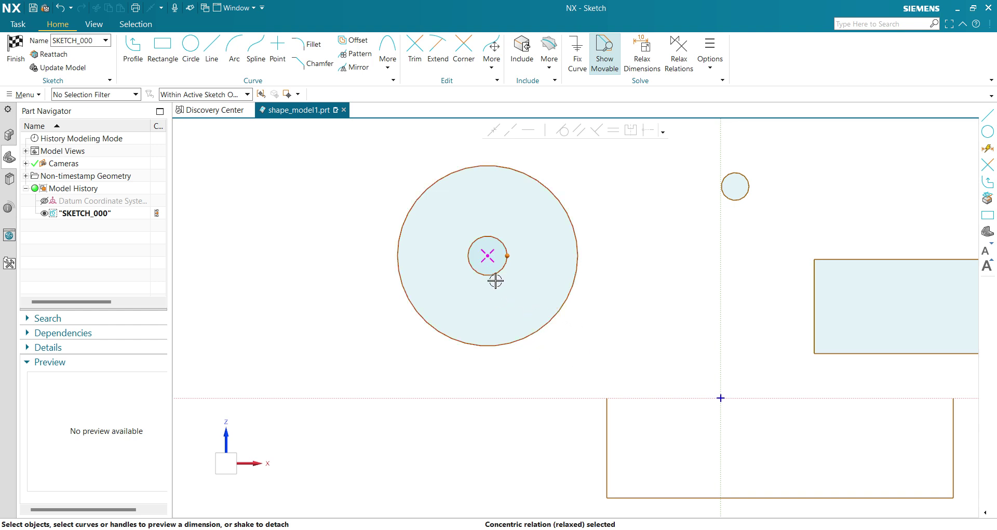
drag(503, 249, 668, 244)
key(Escape)
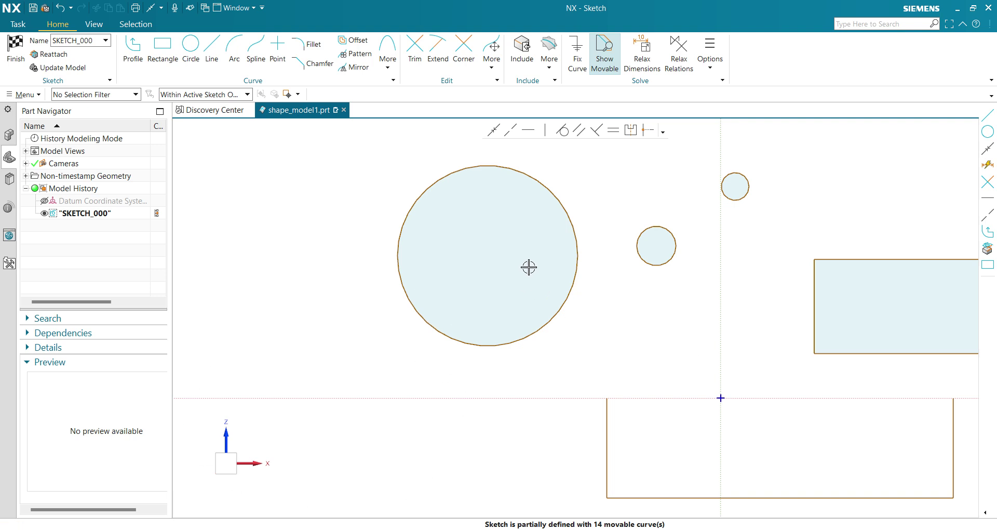
Make the small circle concentric with the large circle again
click(644, 230)
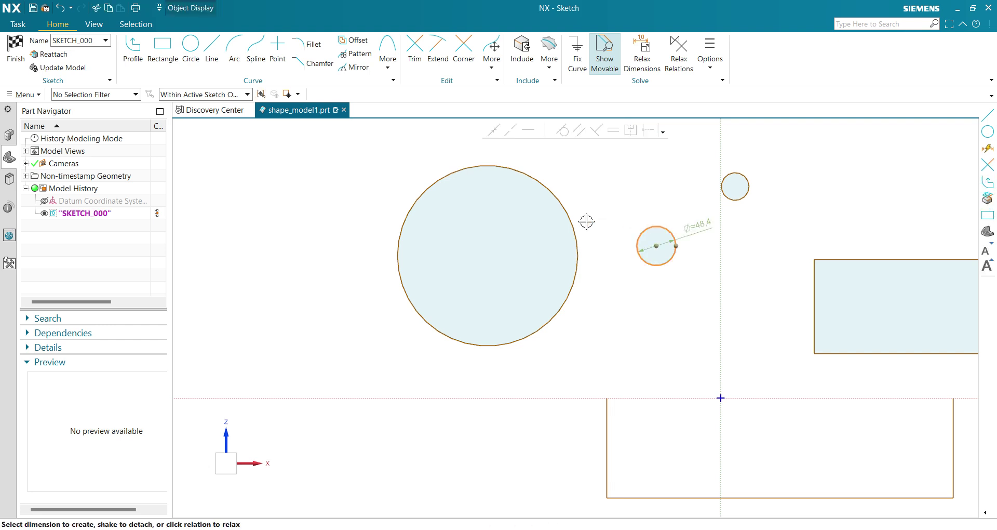
click(559, 202)
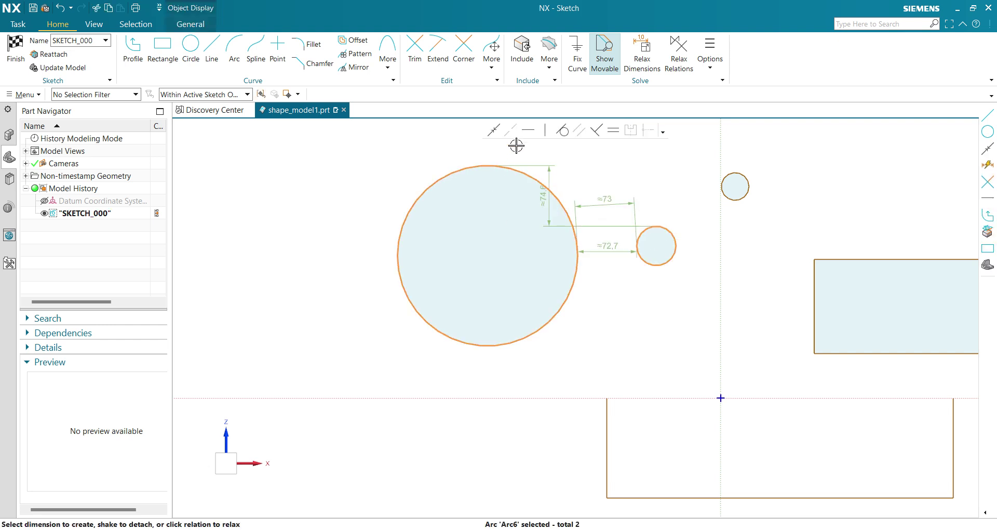
click(494, 129)
Relax the concentric relation and drag the small circle back out to the right
click(490, 234)
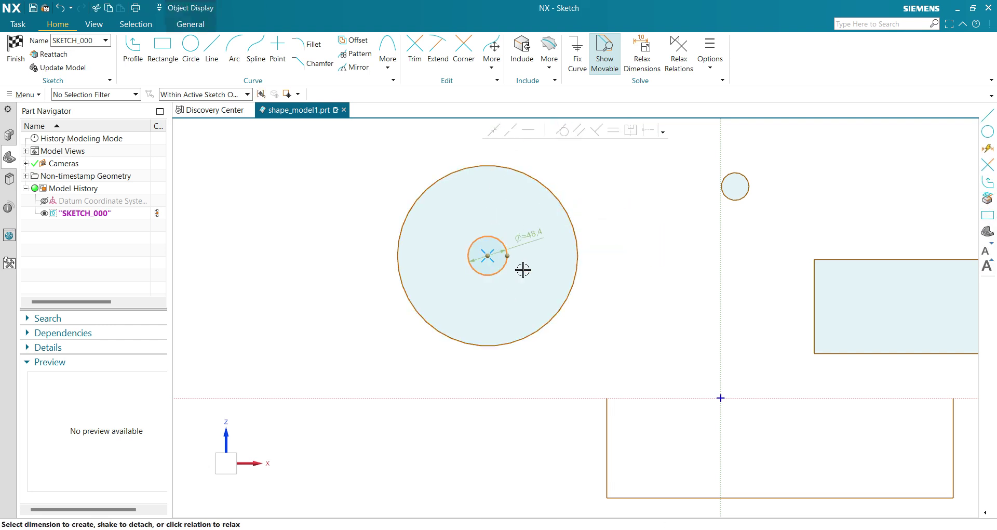
click(492, 258)
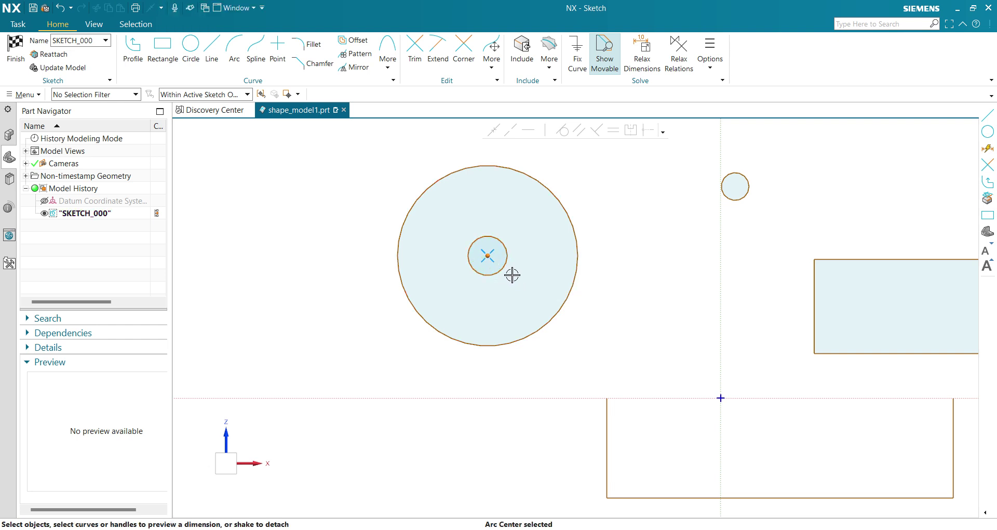
click(489, 257)
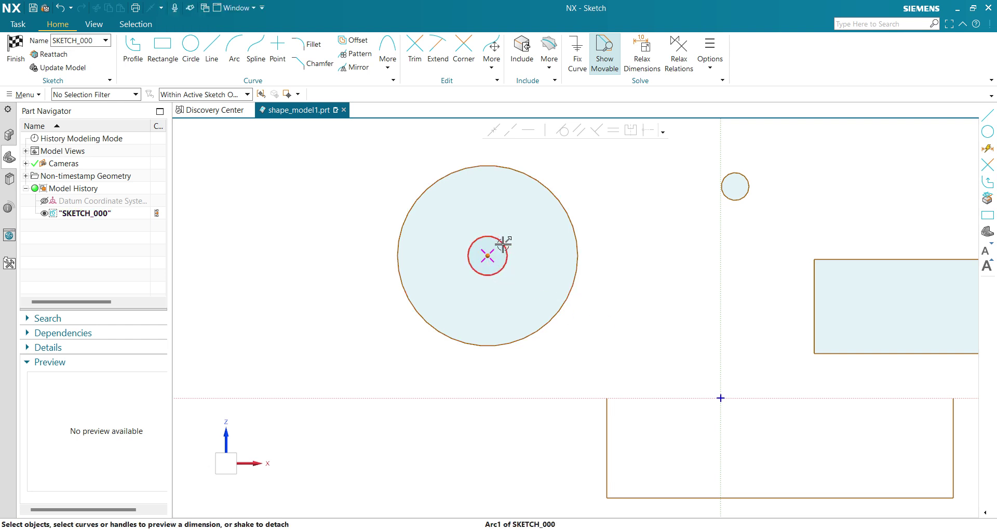
drag(503, 243, 666, 242)
click(652, 324)
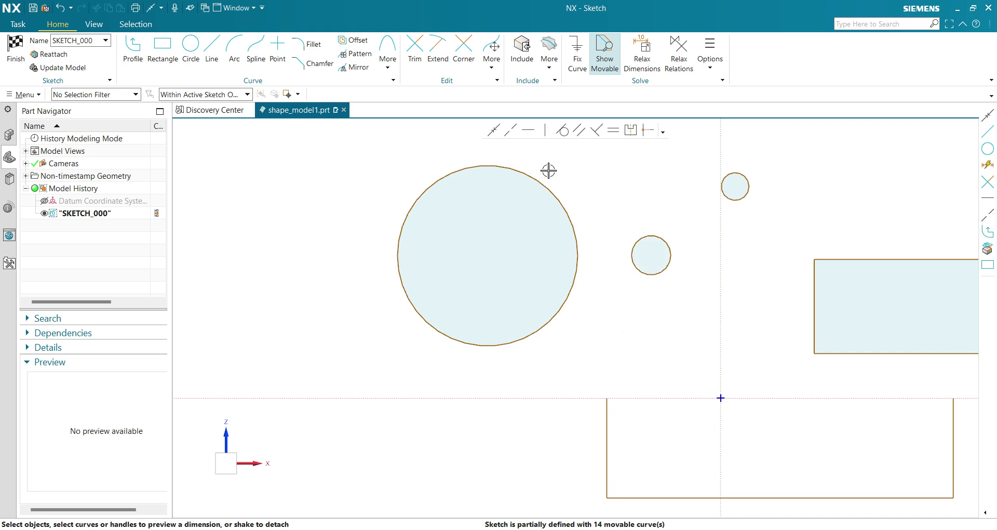